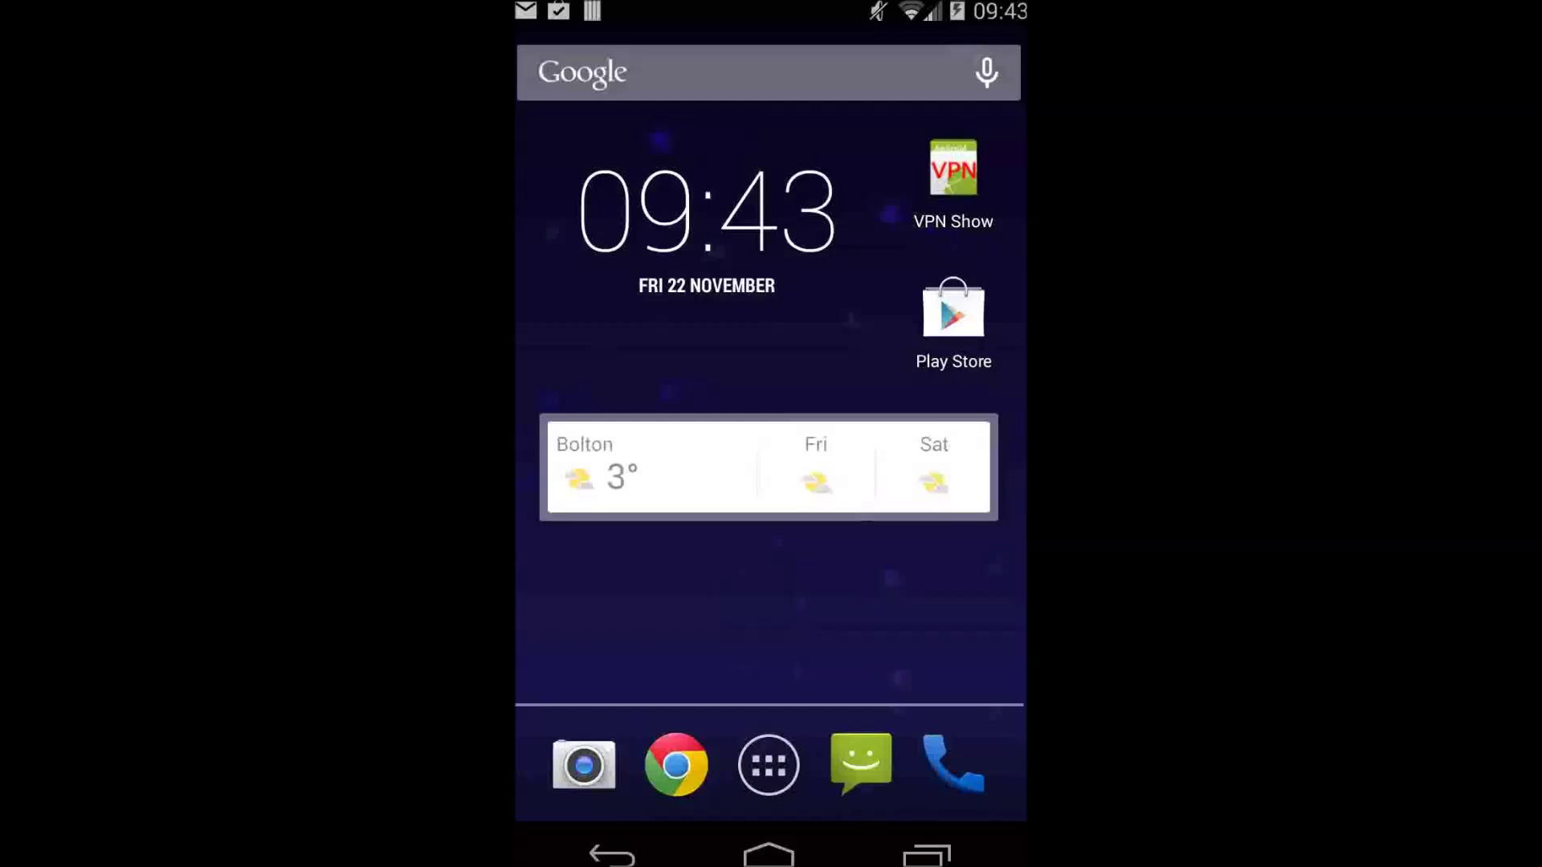
Open Android Settings from the expanded Quick Settings panel
drag(870, 95, 905, 639)
click(999, 27)
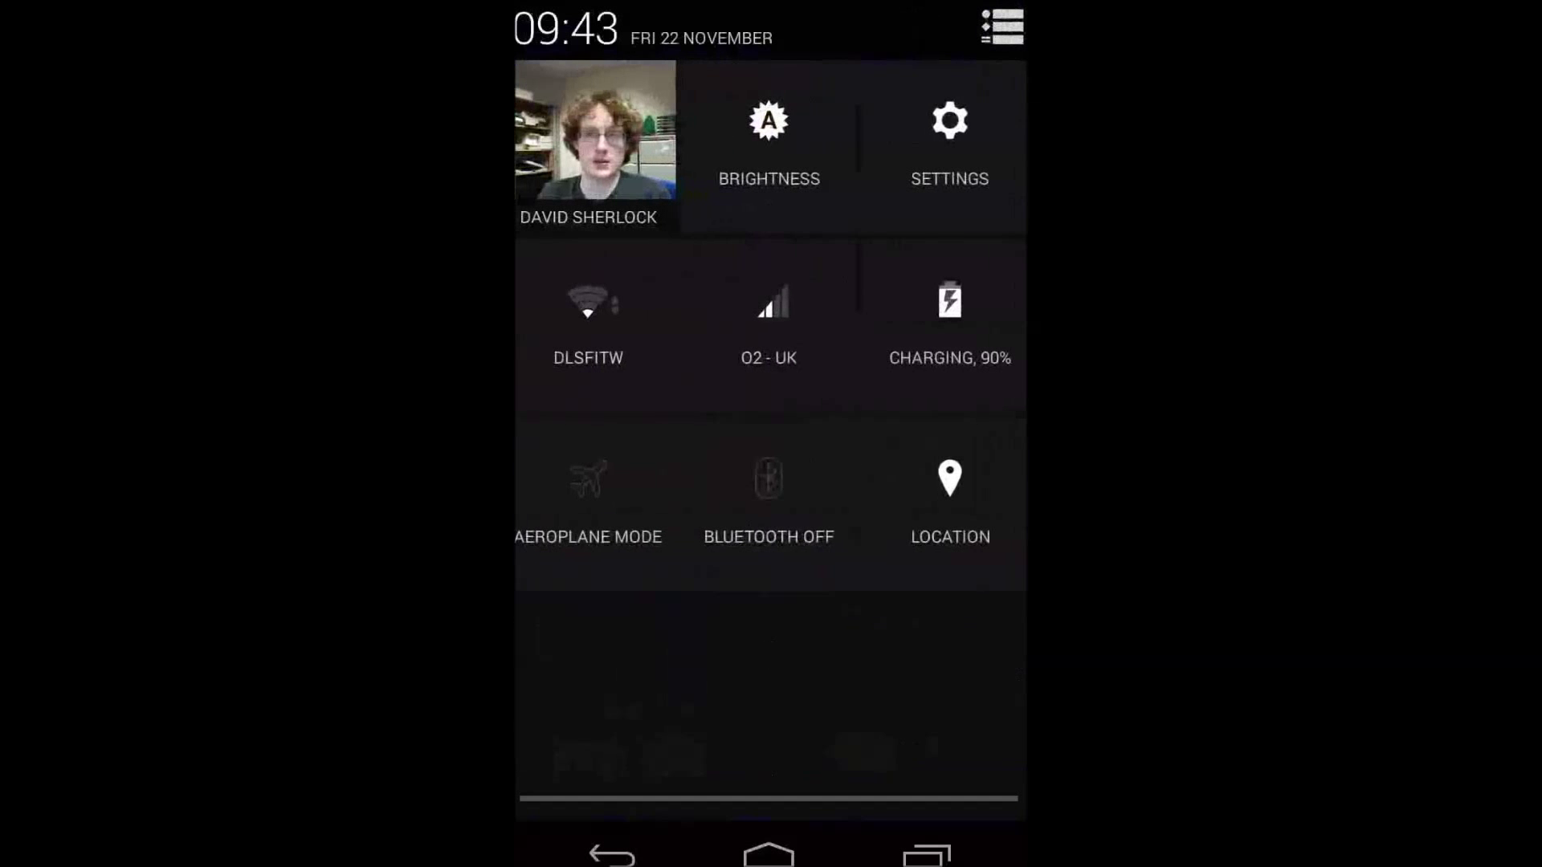
click(949, 146)
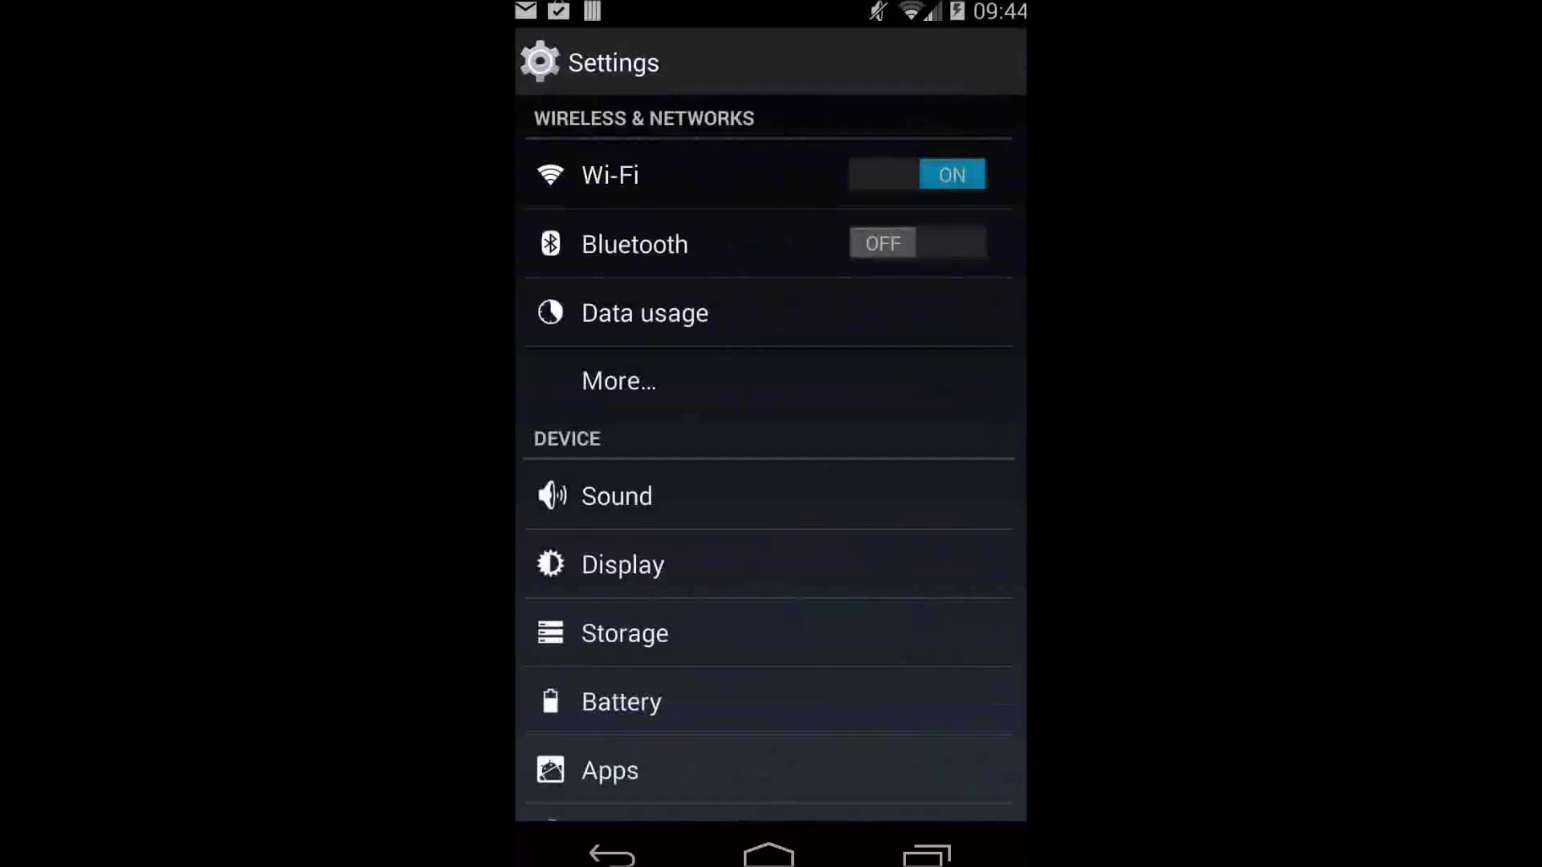
In Storage, confirm USB computer connection is Media device (MTP), then return to settings
click(625, 632)
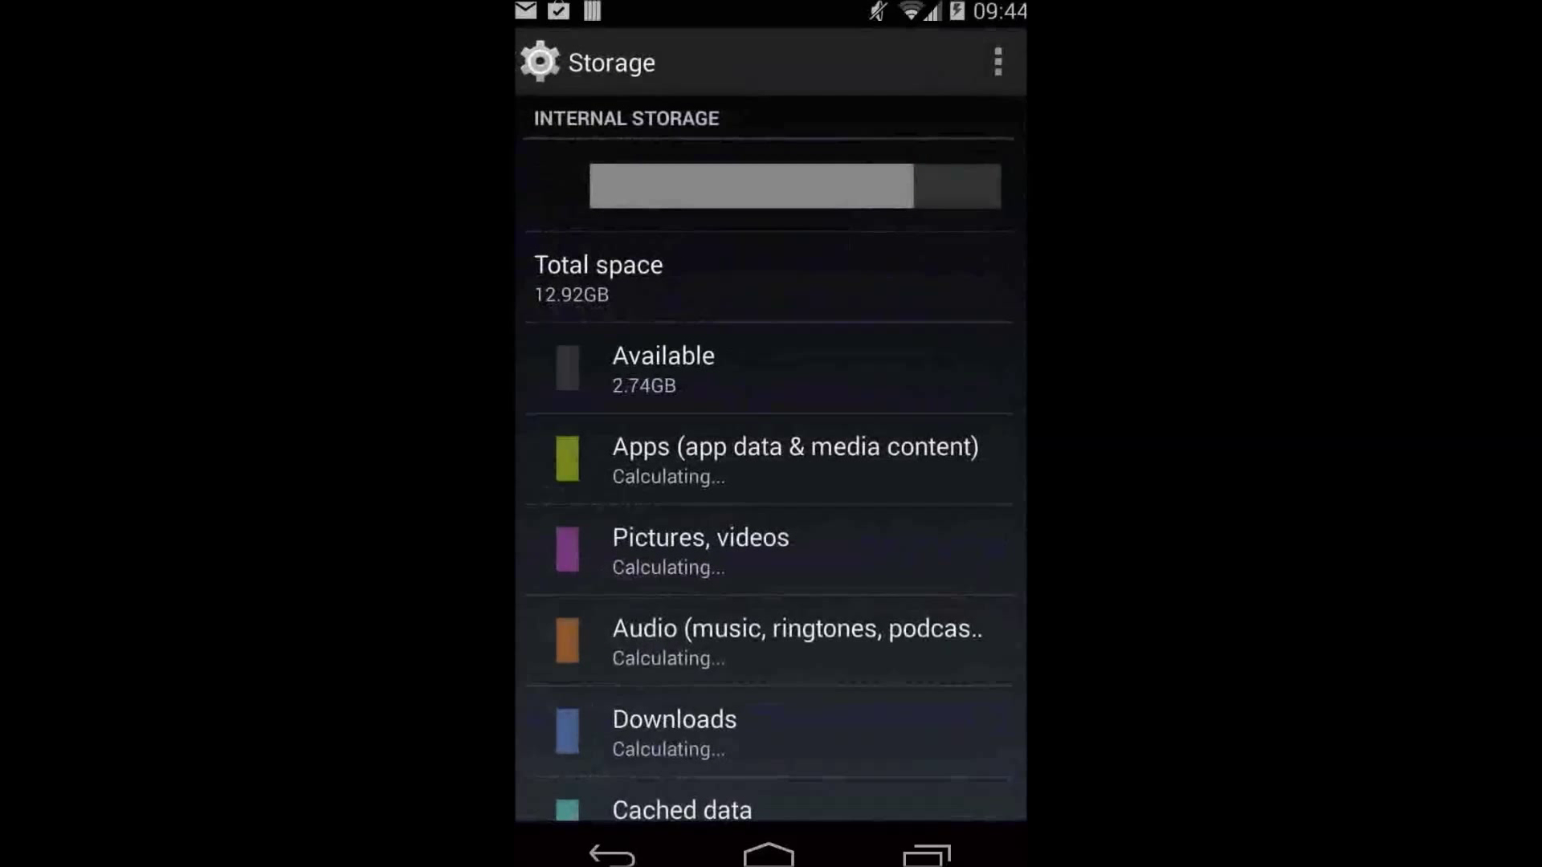
click(998, 63)
click(844, 130)
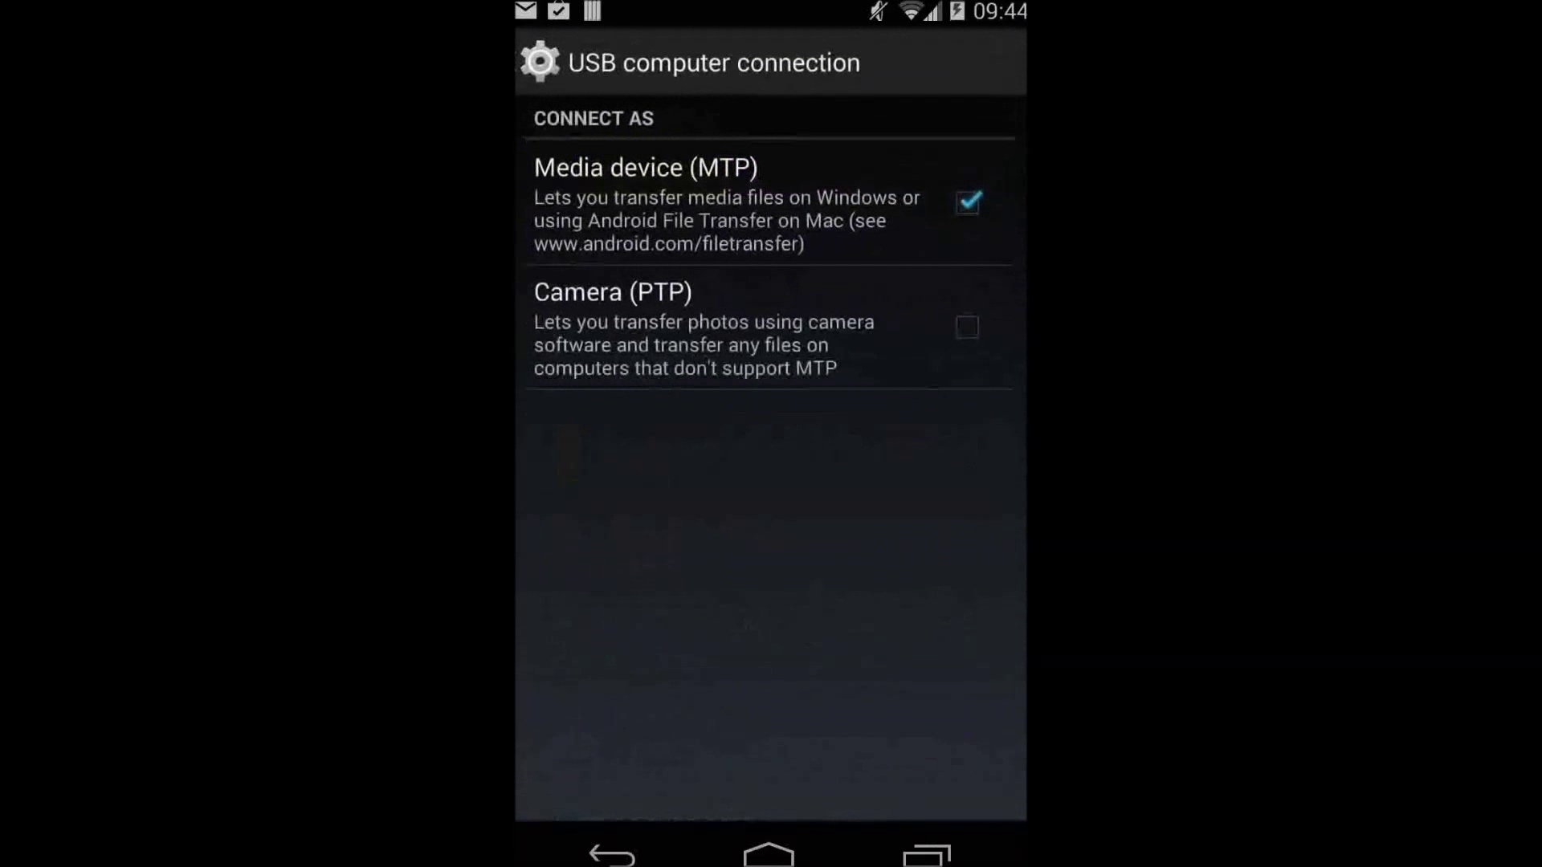
drag(797, 220, 788, 337)
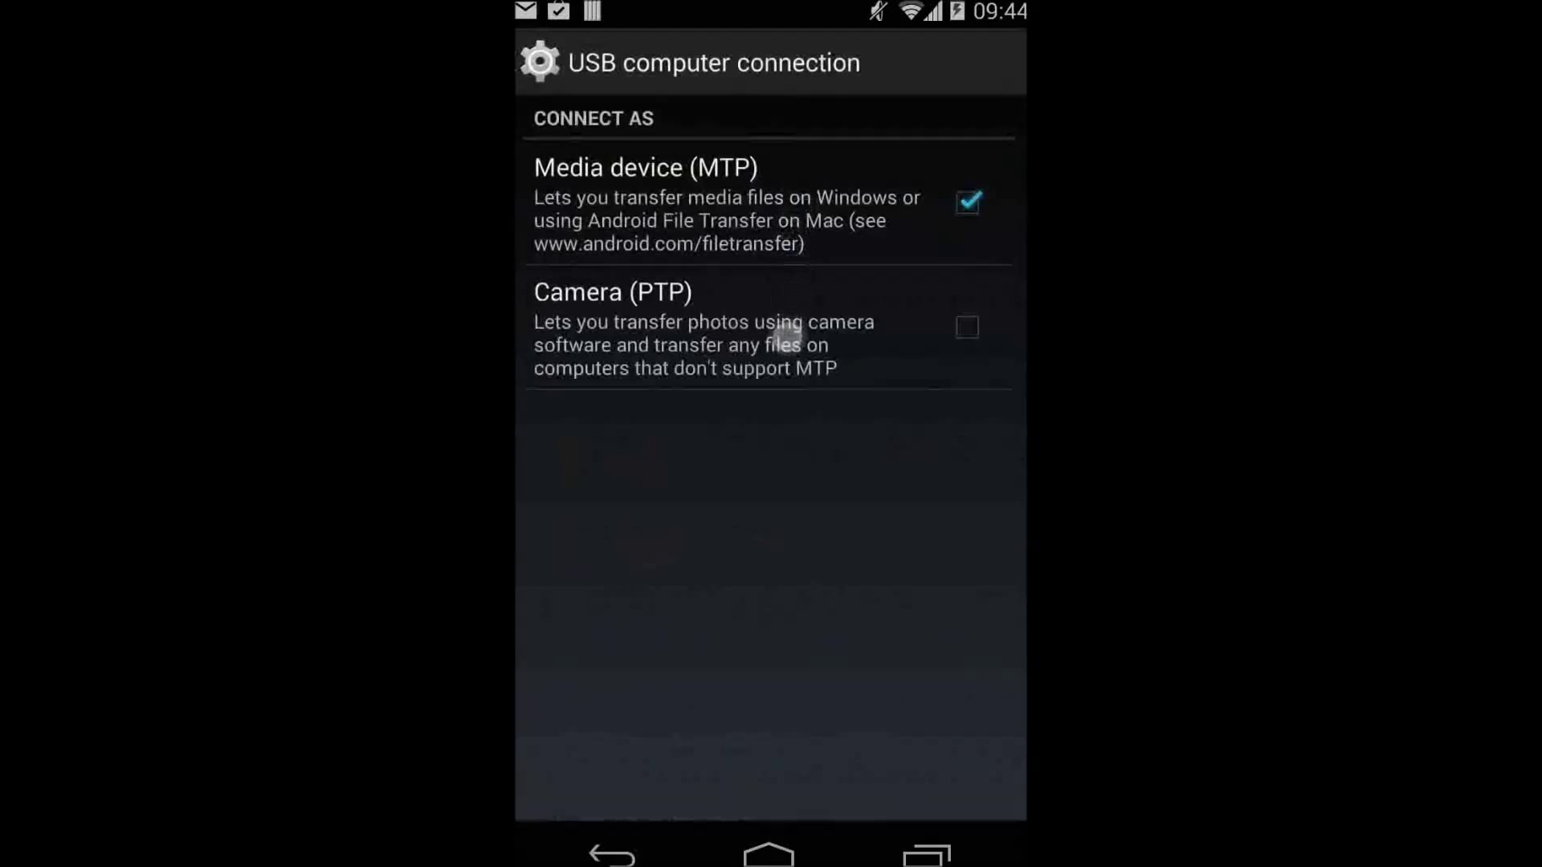
click(613, 856)
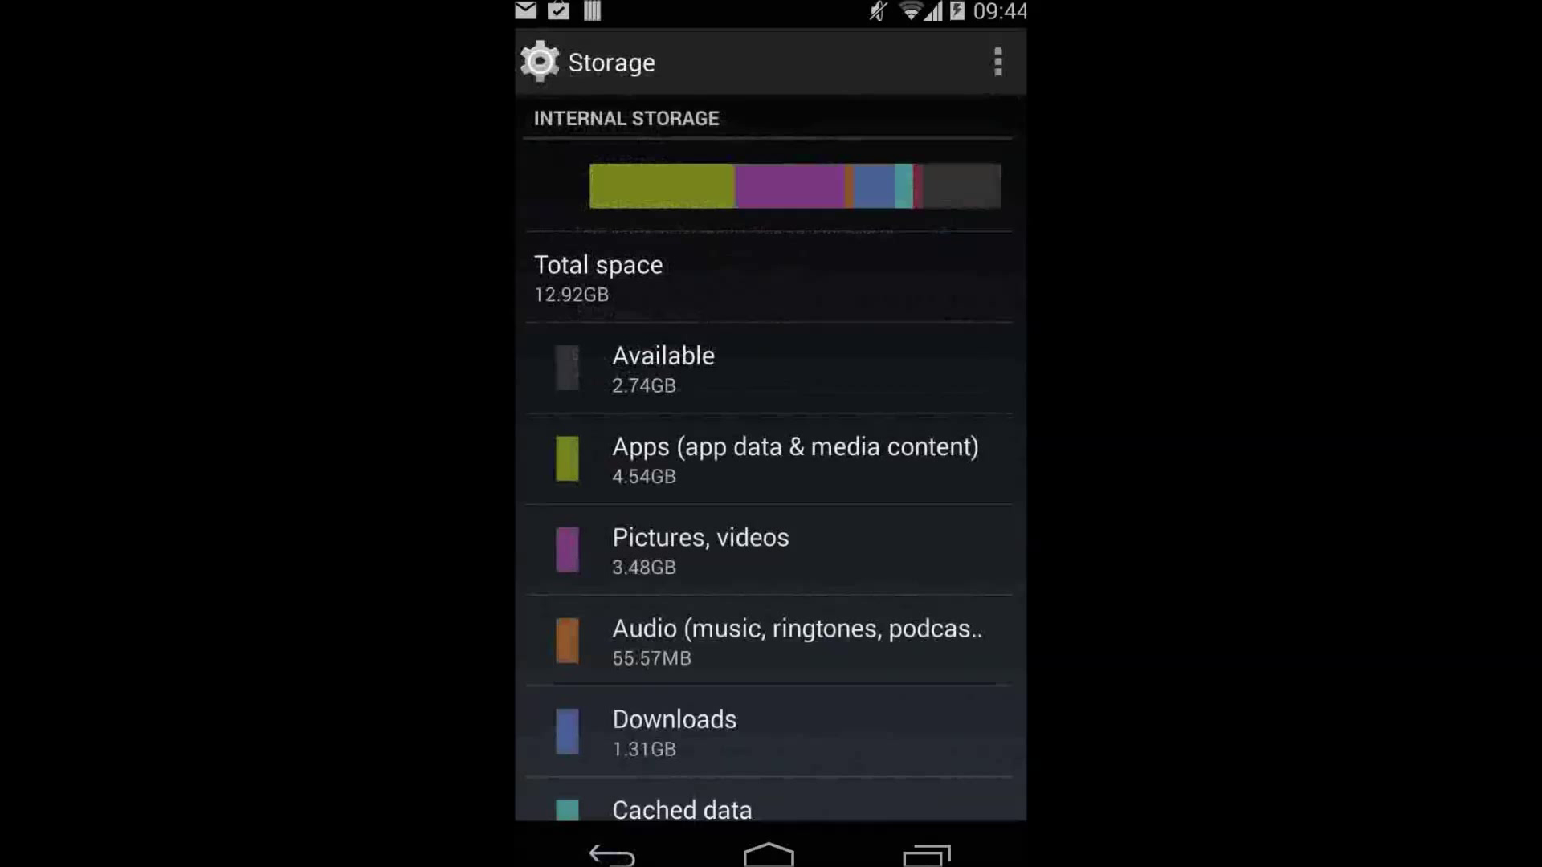
click(612, 855)
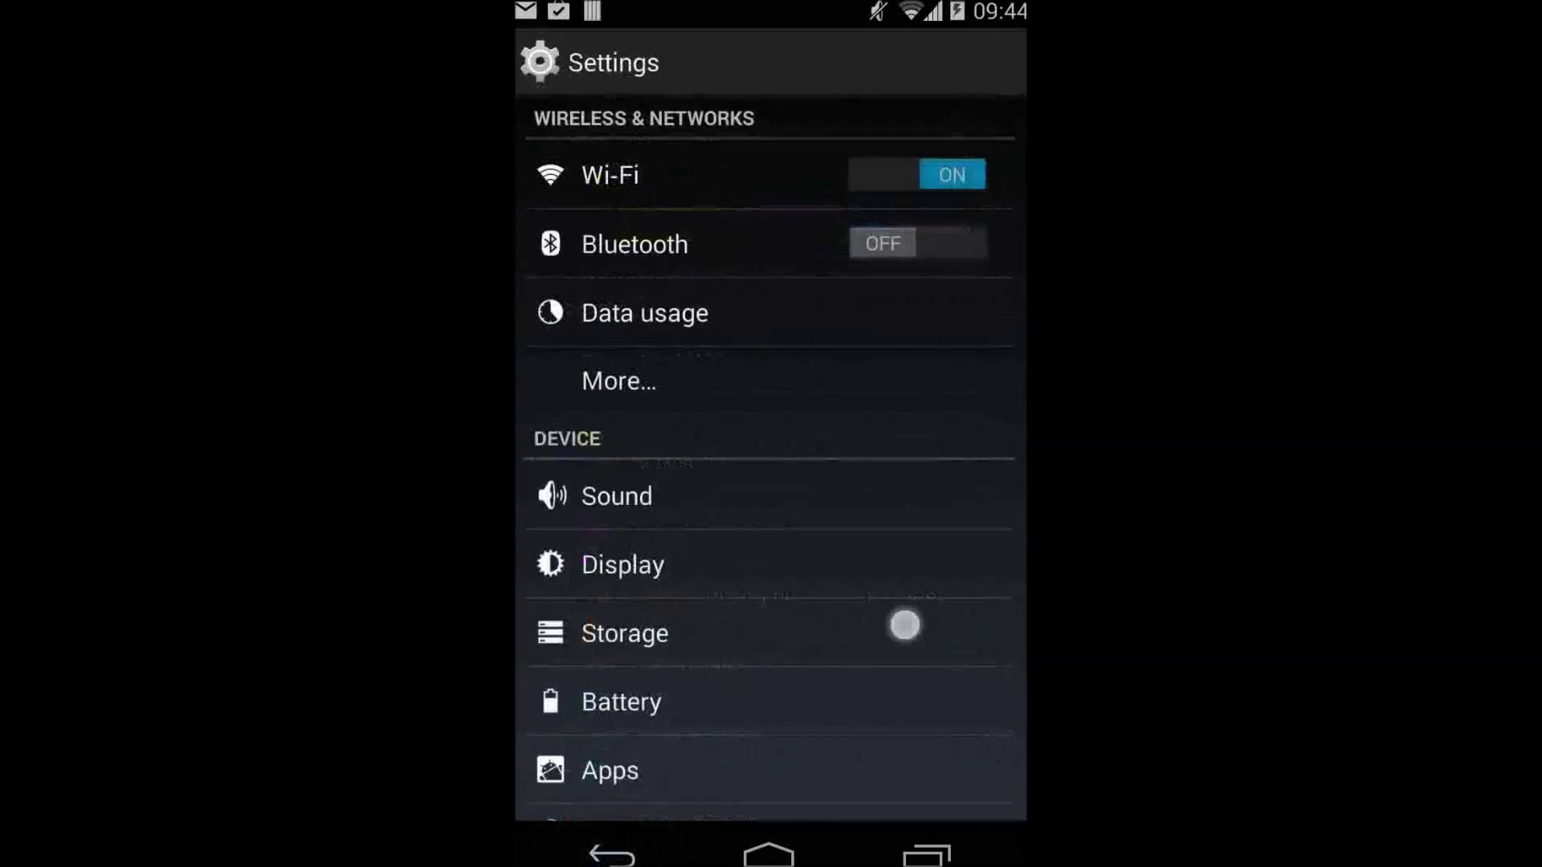
Scroll down to the About phone page and its Build number entry
drag(901, 623, 901, 327)
drag(882, 647, 881, 555)
drag(884, 650, 852, 477)
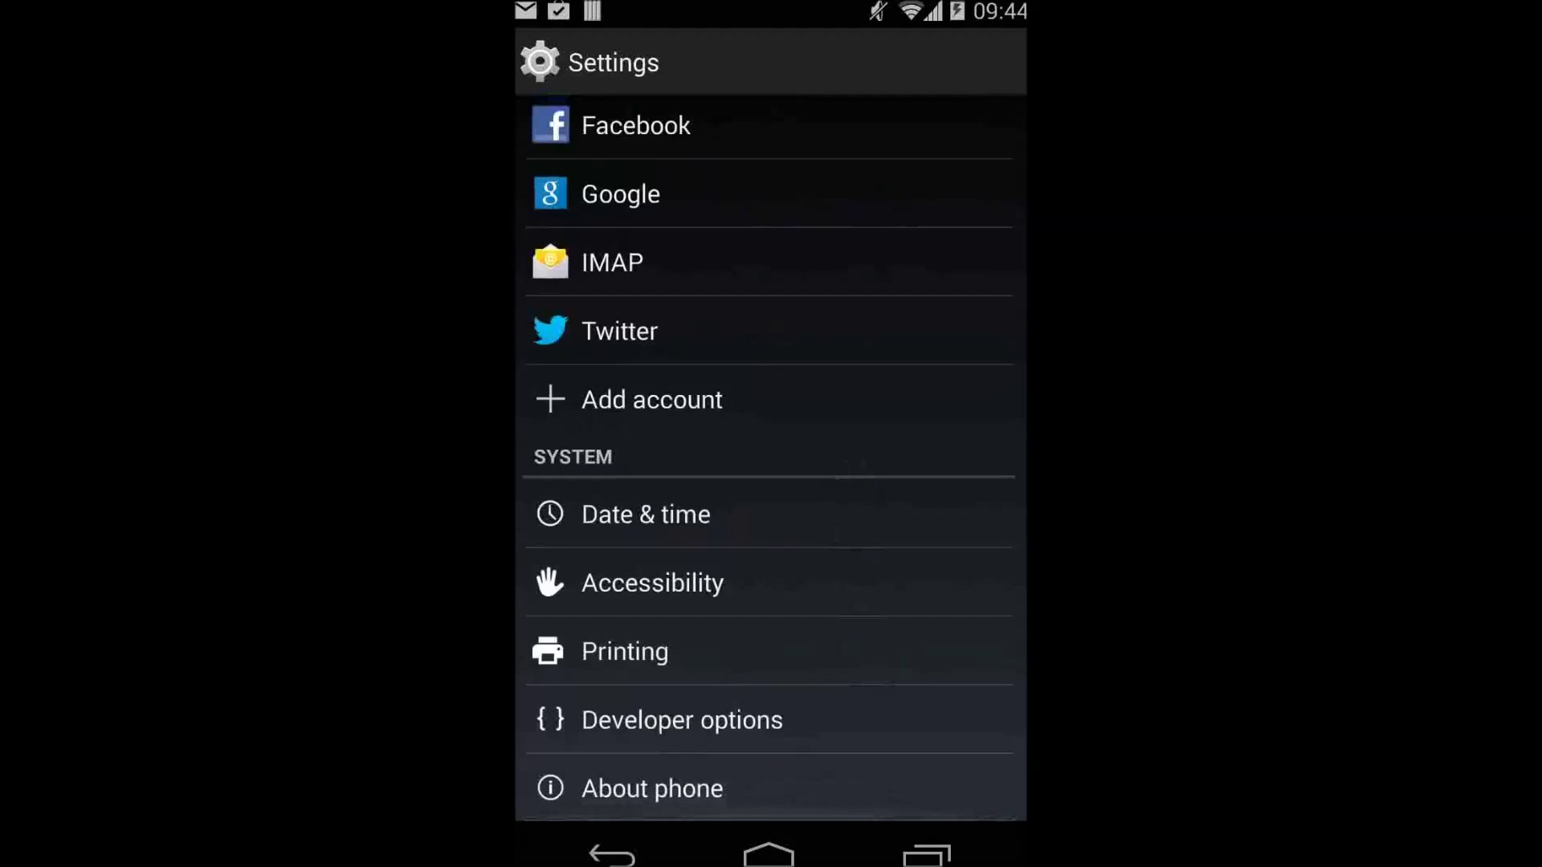
click(784, 791)
drag(867, 695, 867, 562)
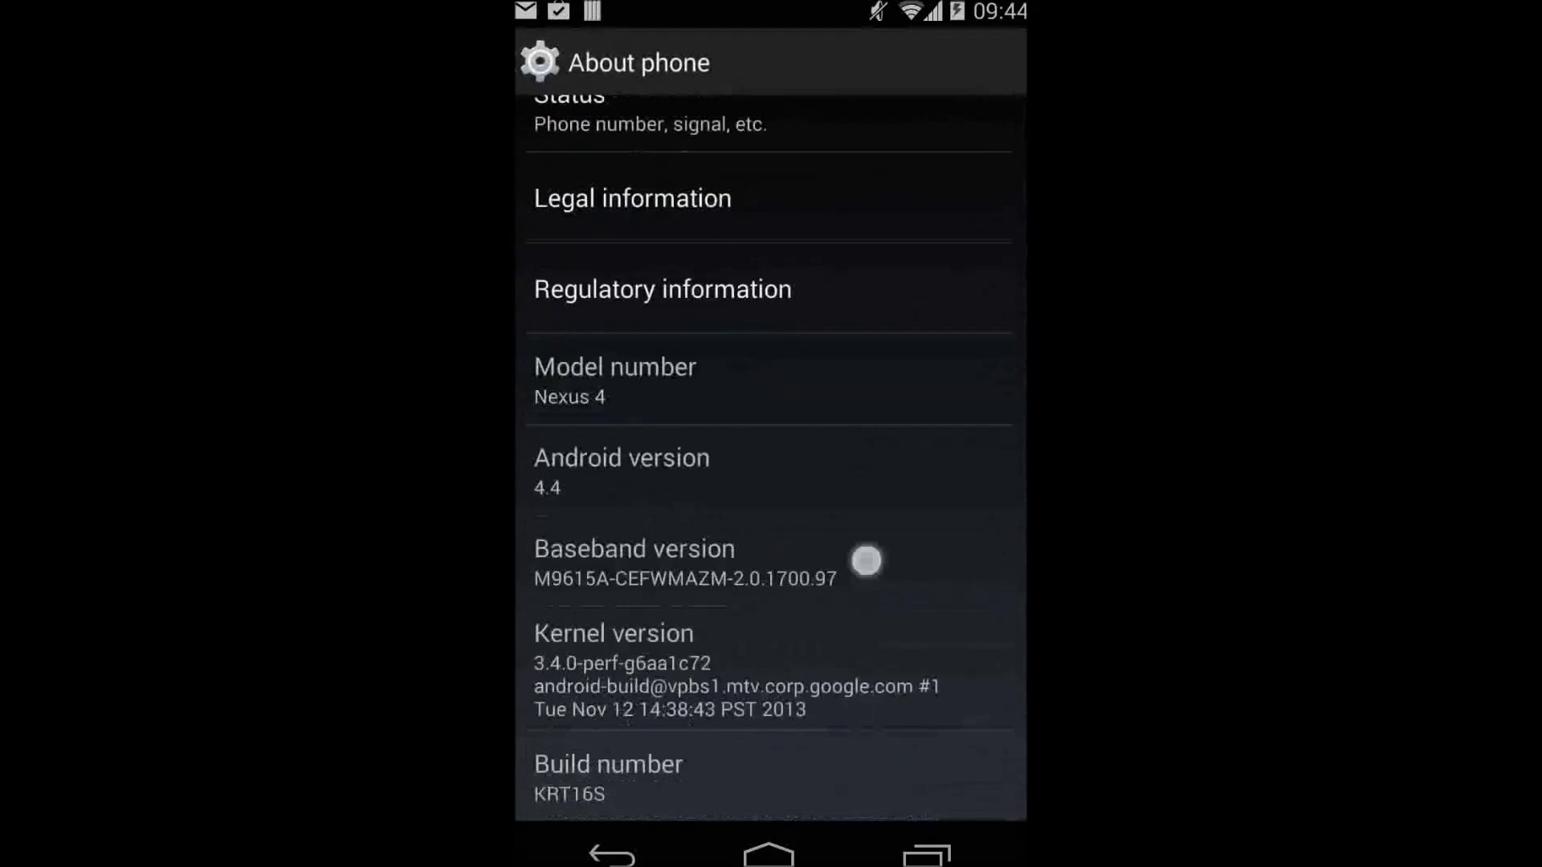
Tap Build number repeatedly until developer mode shows already enabled, then go back
click(815, 775)
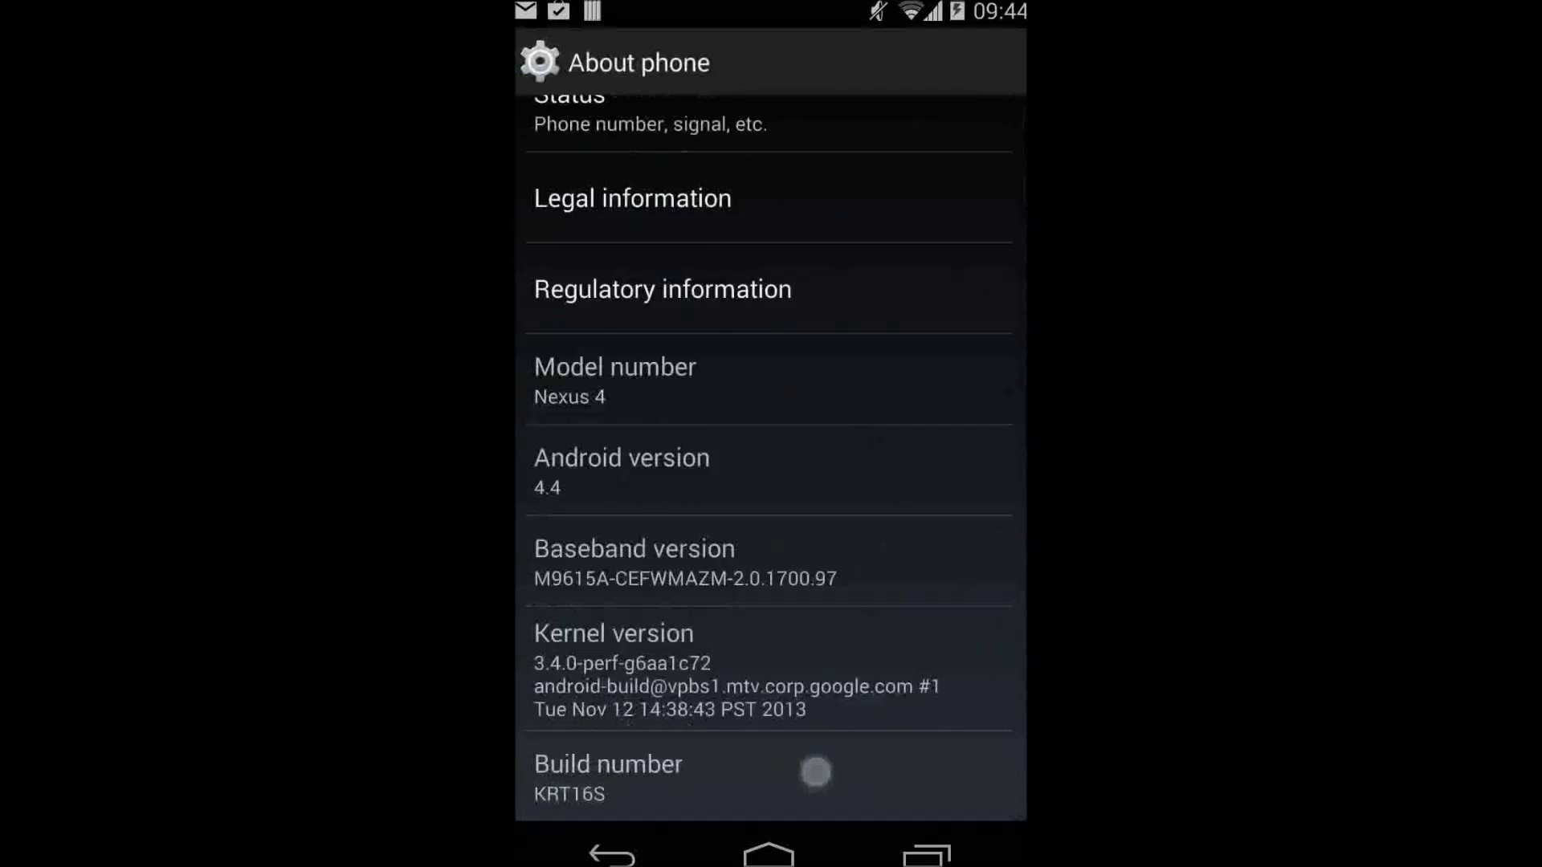
click(822, 793)
click(820, 789)
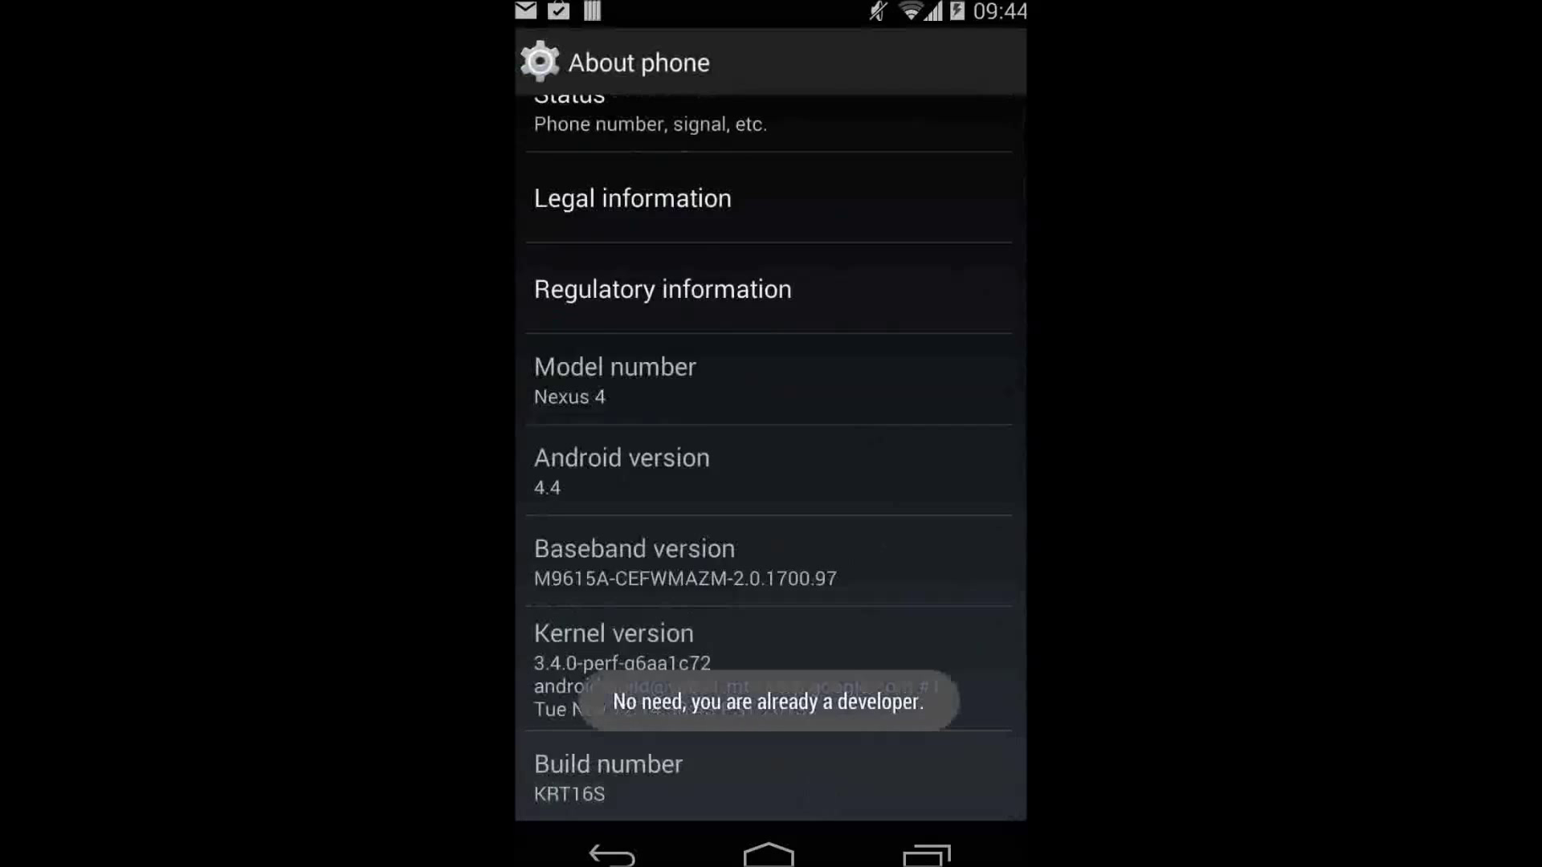
click(794, 792)
click(778, 790)
click(798, 801)
click(782, 790)
click(613, 853)
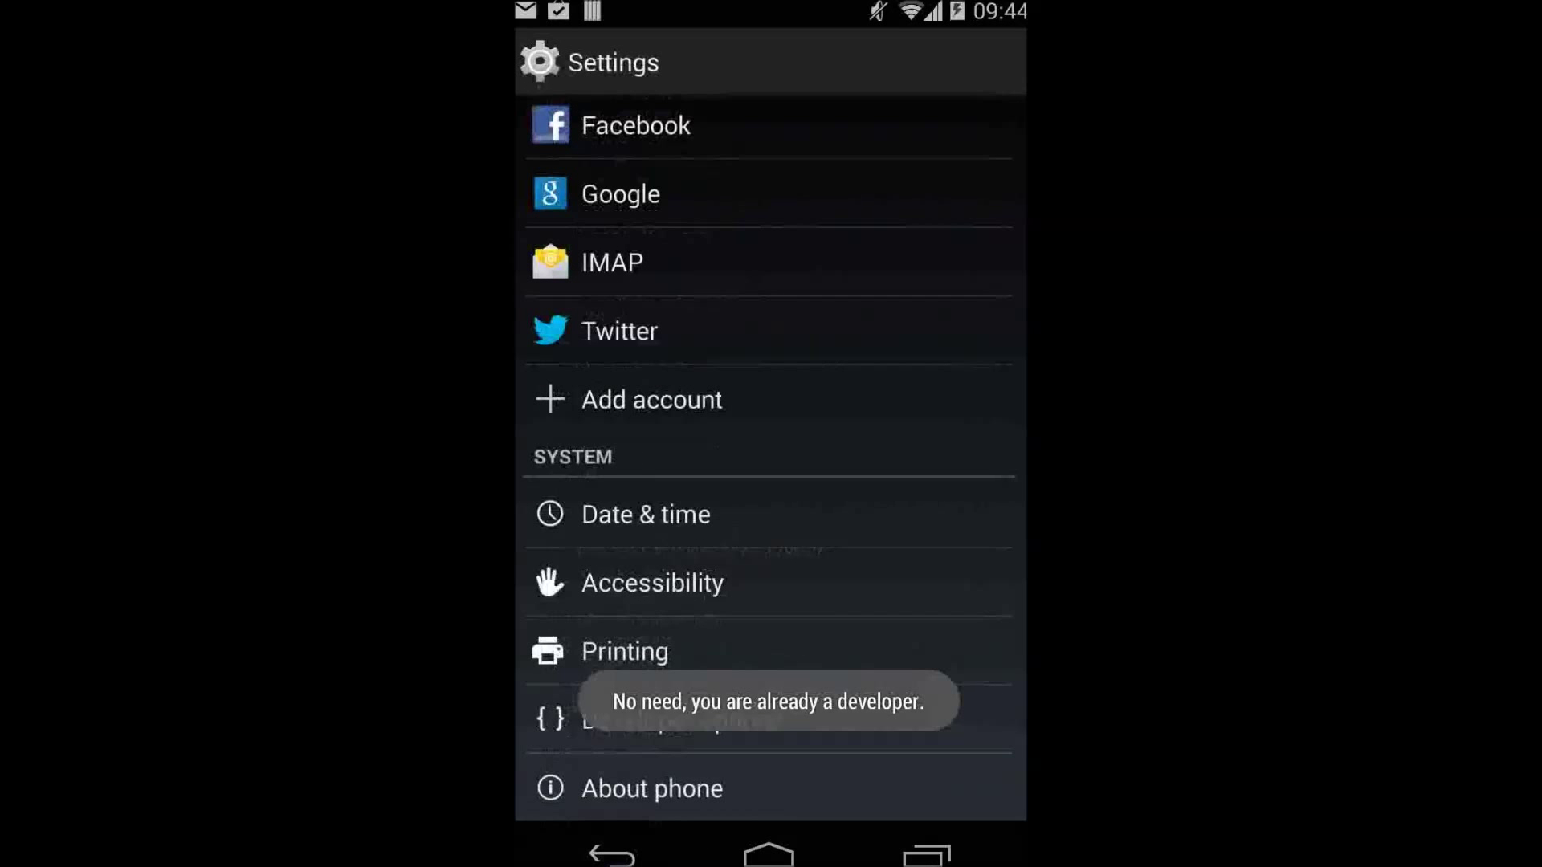
In Developer options, check USB debugging is on and toggle Show touches off and on
click(565, 728)
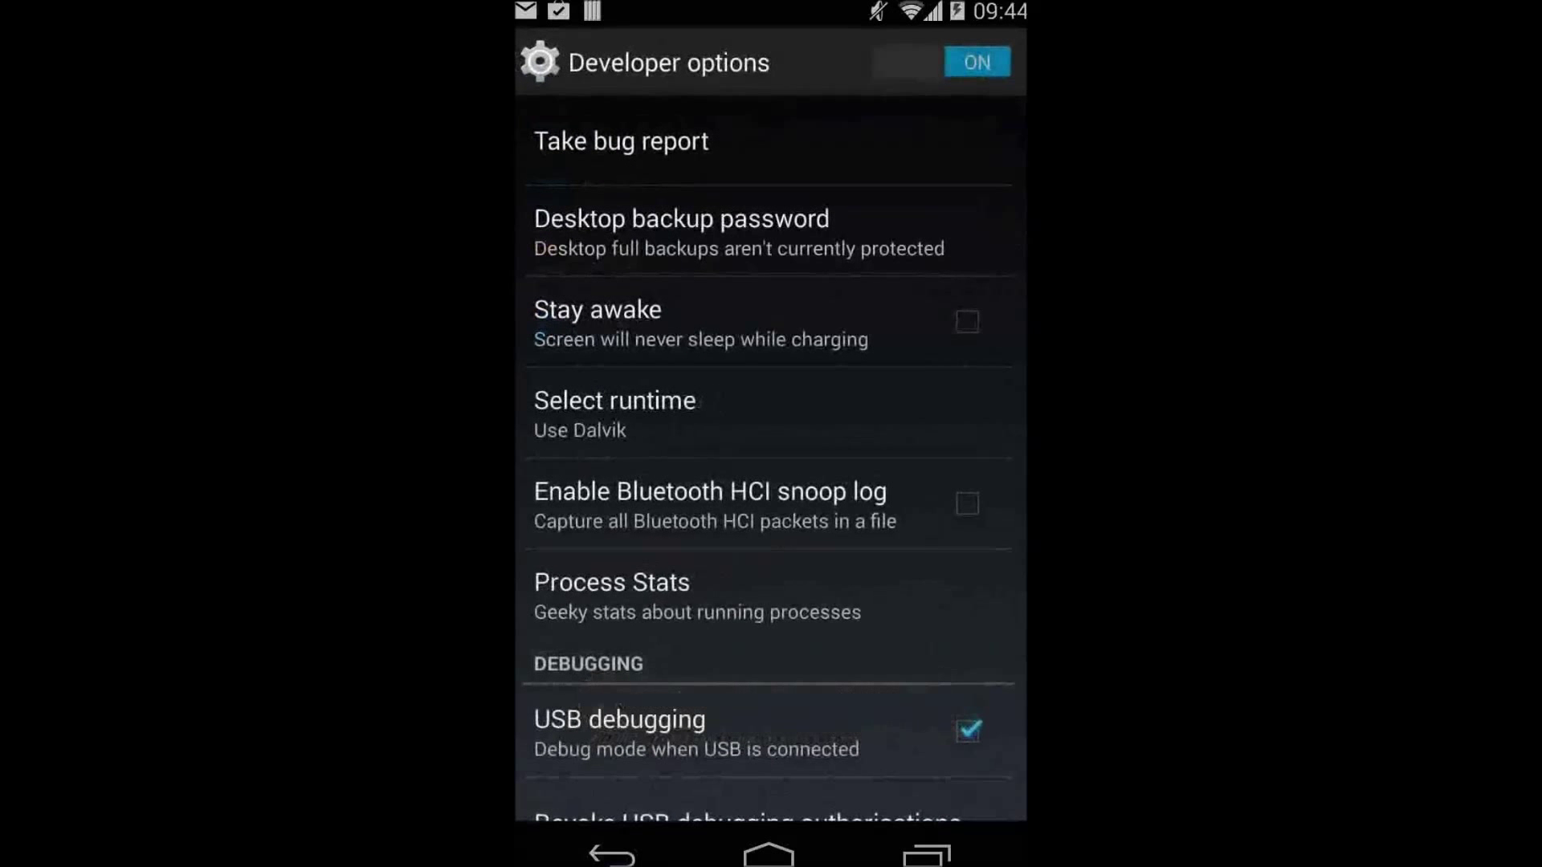
drag(871, 609, 861, 241)
drag(827, 414, 826, 599)
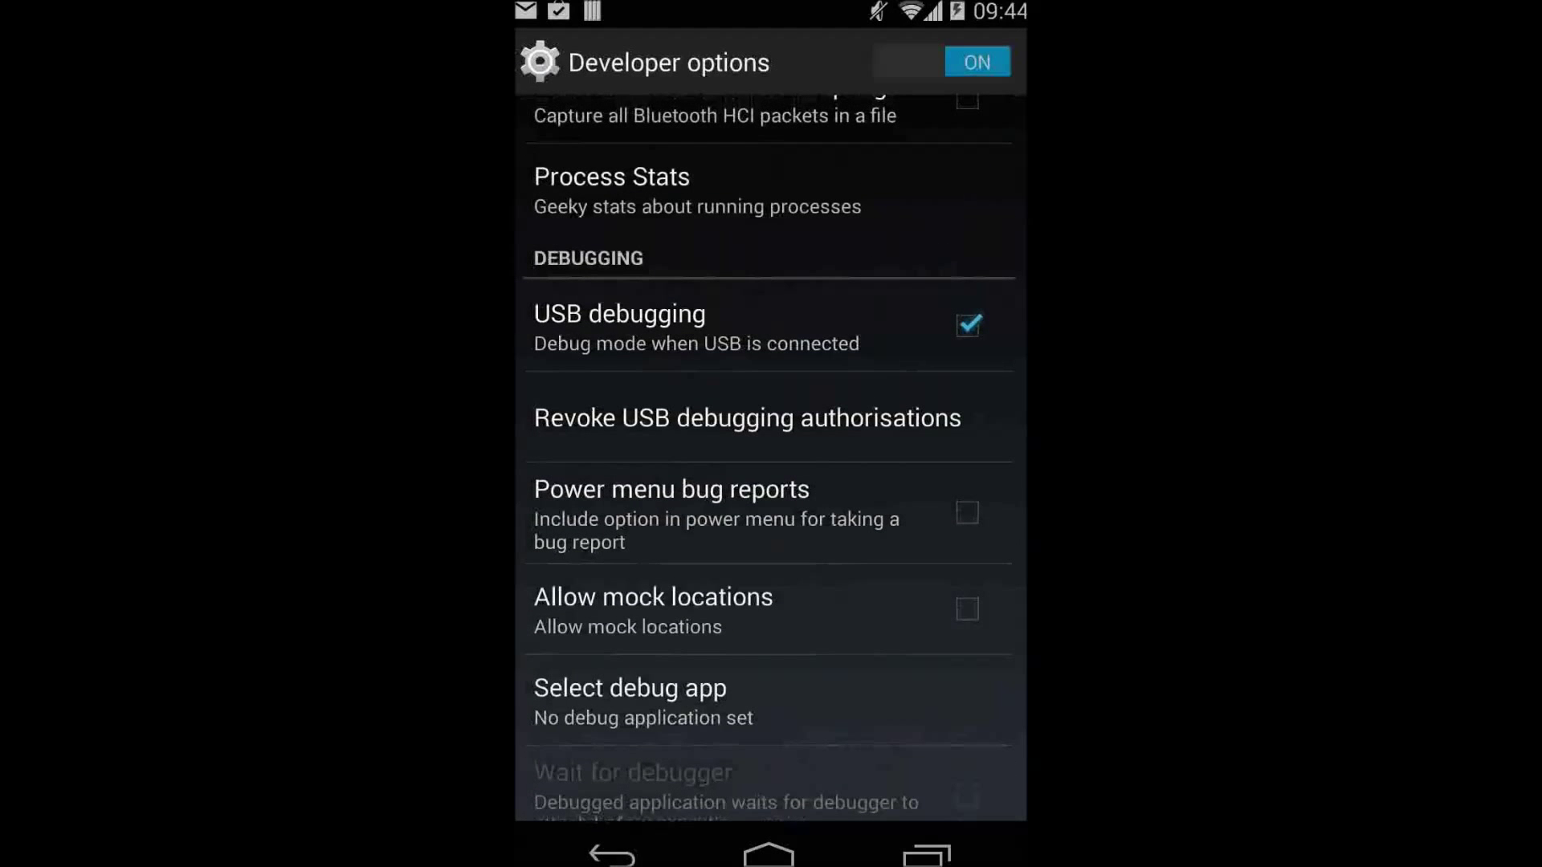
drag(867, 747, 867, 448)
drag(815, 682, 816, 499)
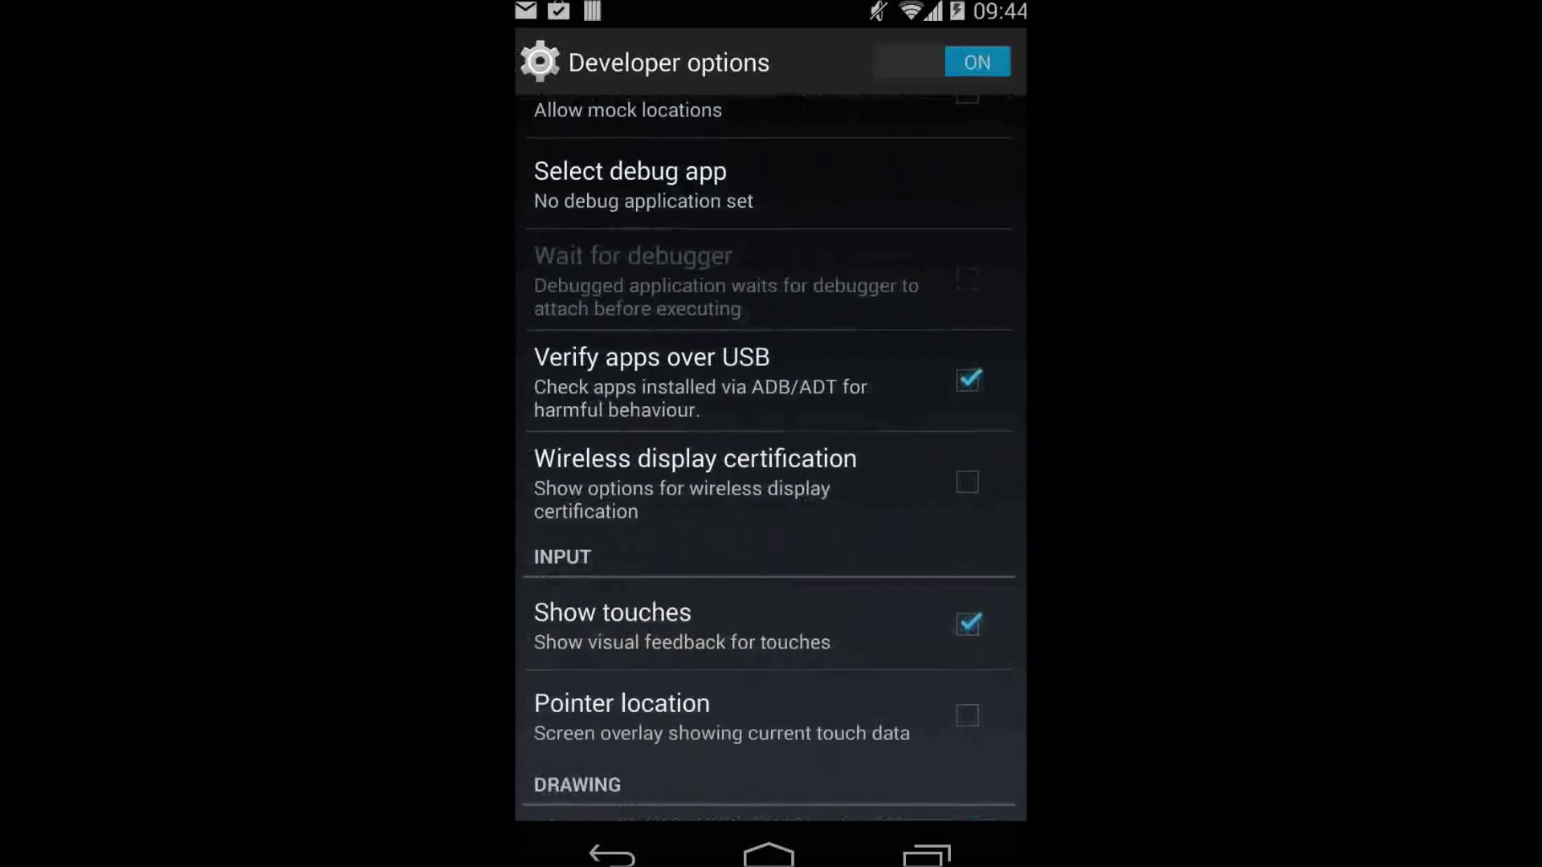
click(771, 626)
click(772, 627)
drag(867, 441, 868, 534)
drag(819, 410, 824, 648)
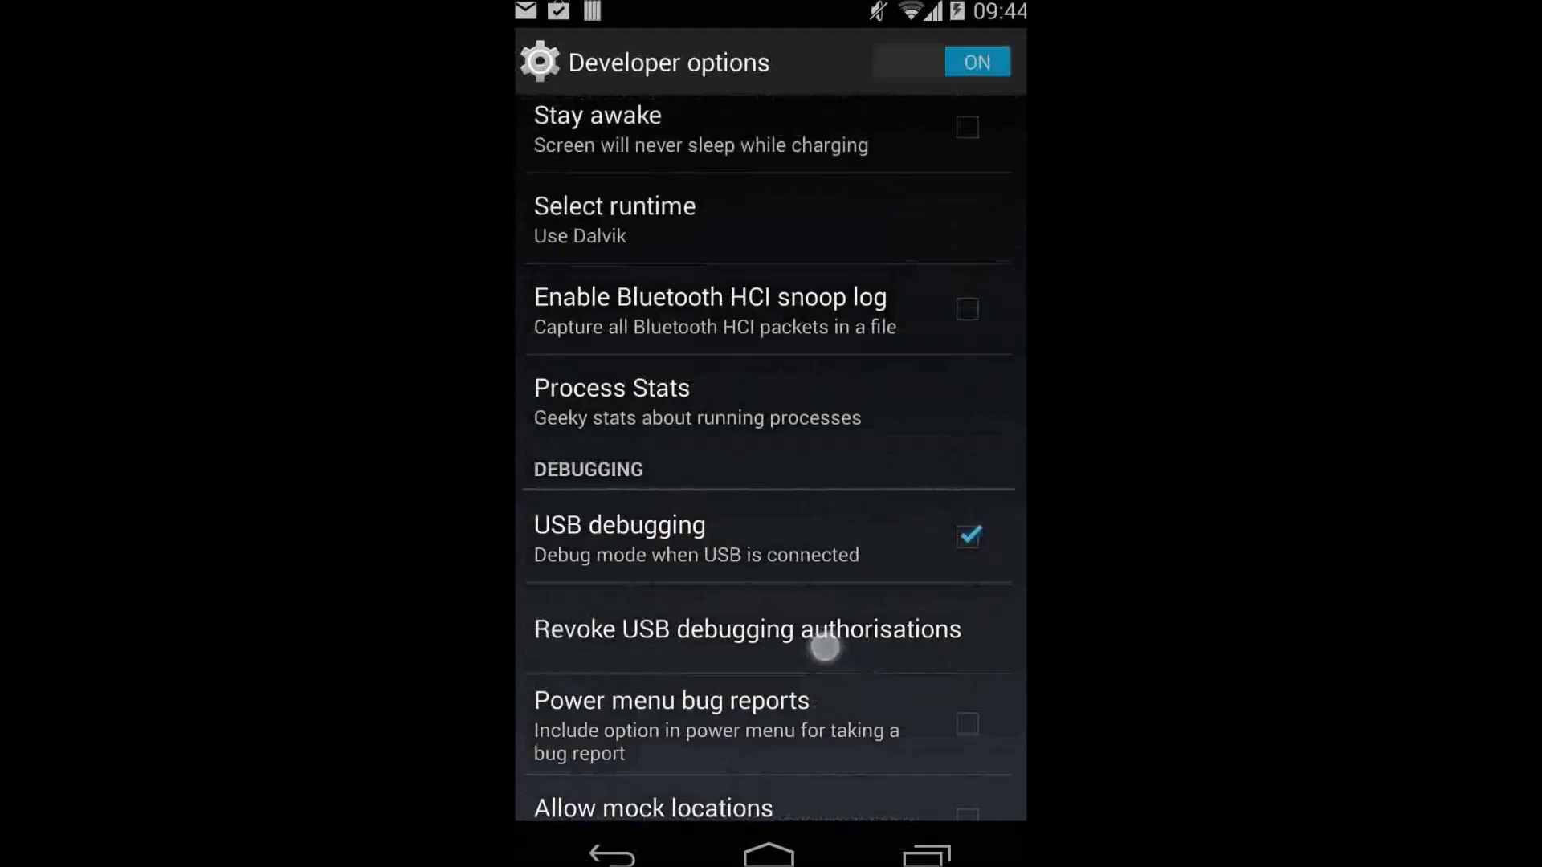
drag(820, 469, 819, 558)
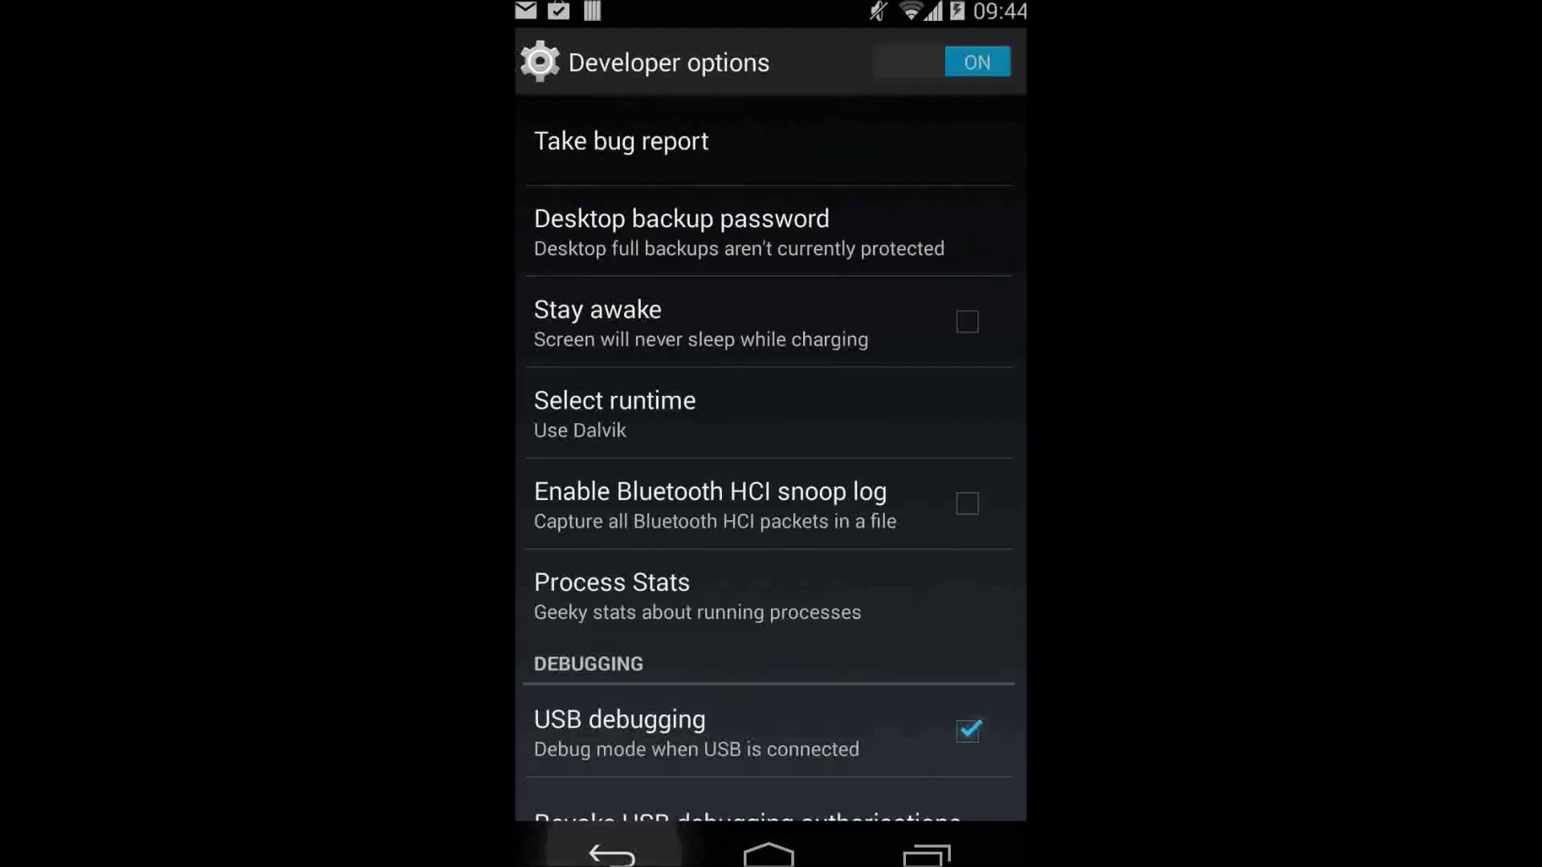
Leave Settings for the home screen and bring Firefox forward
click(612, 855)
click(612, 856)
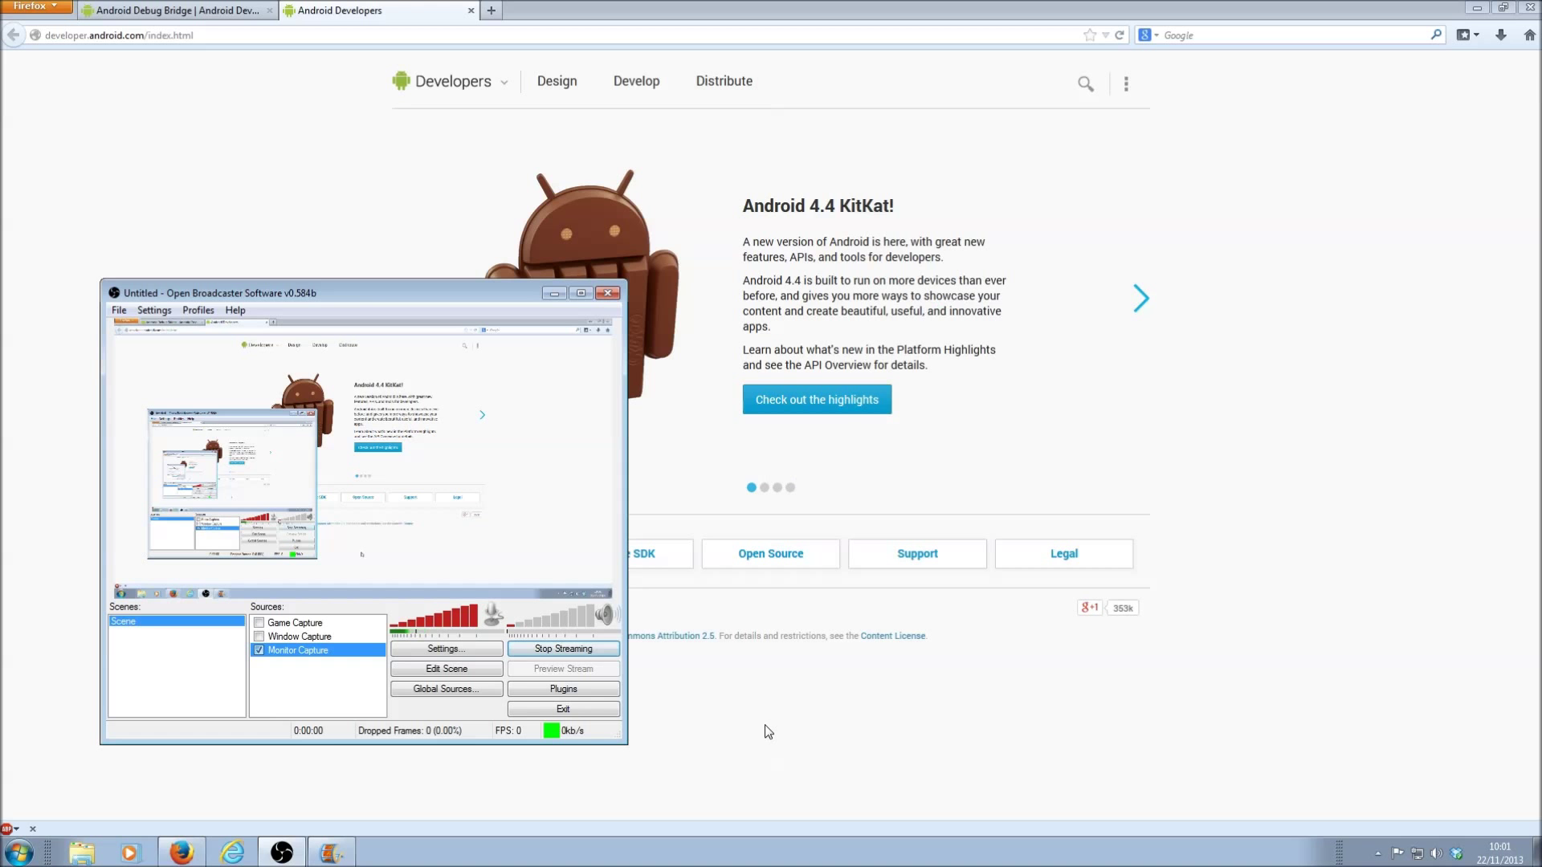
click(766, 731)
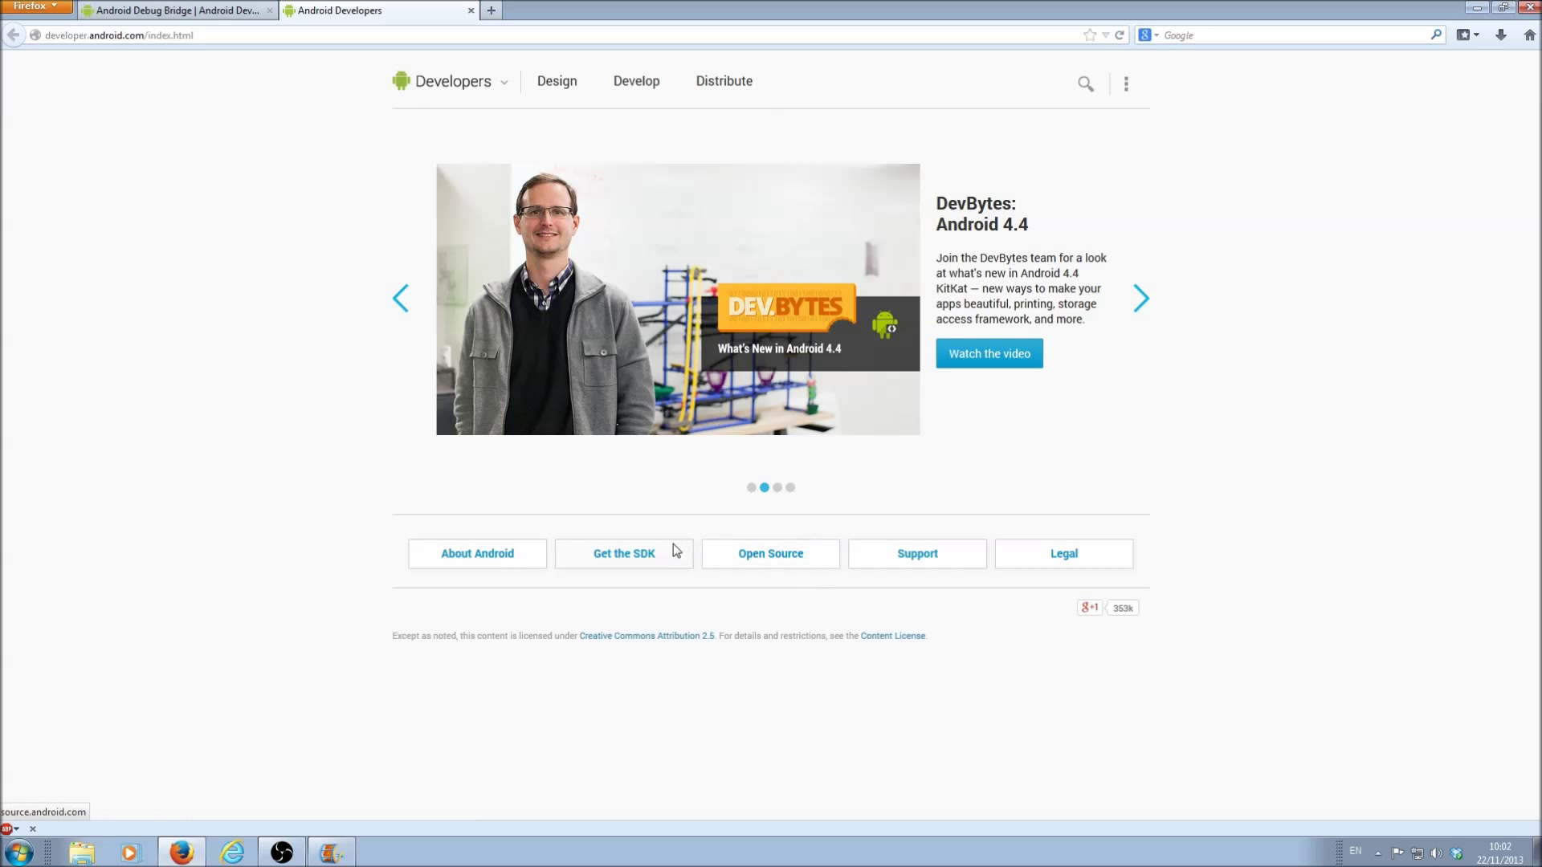
On the Android SDK download page, show the terms and tick the license agreement checkbox
click(647, 564)
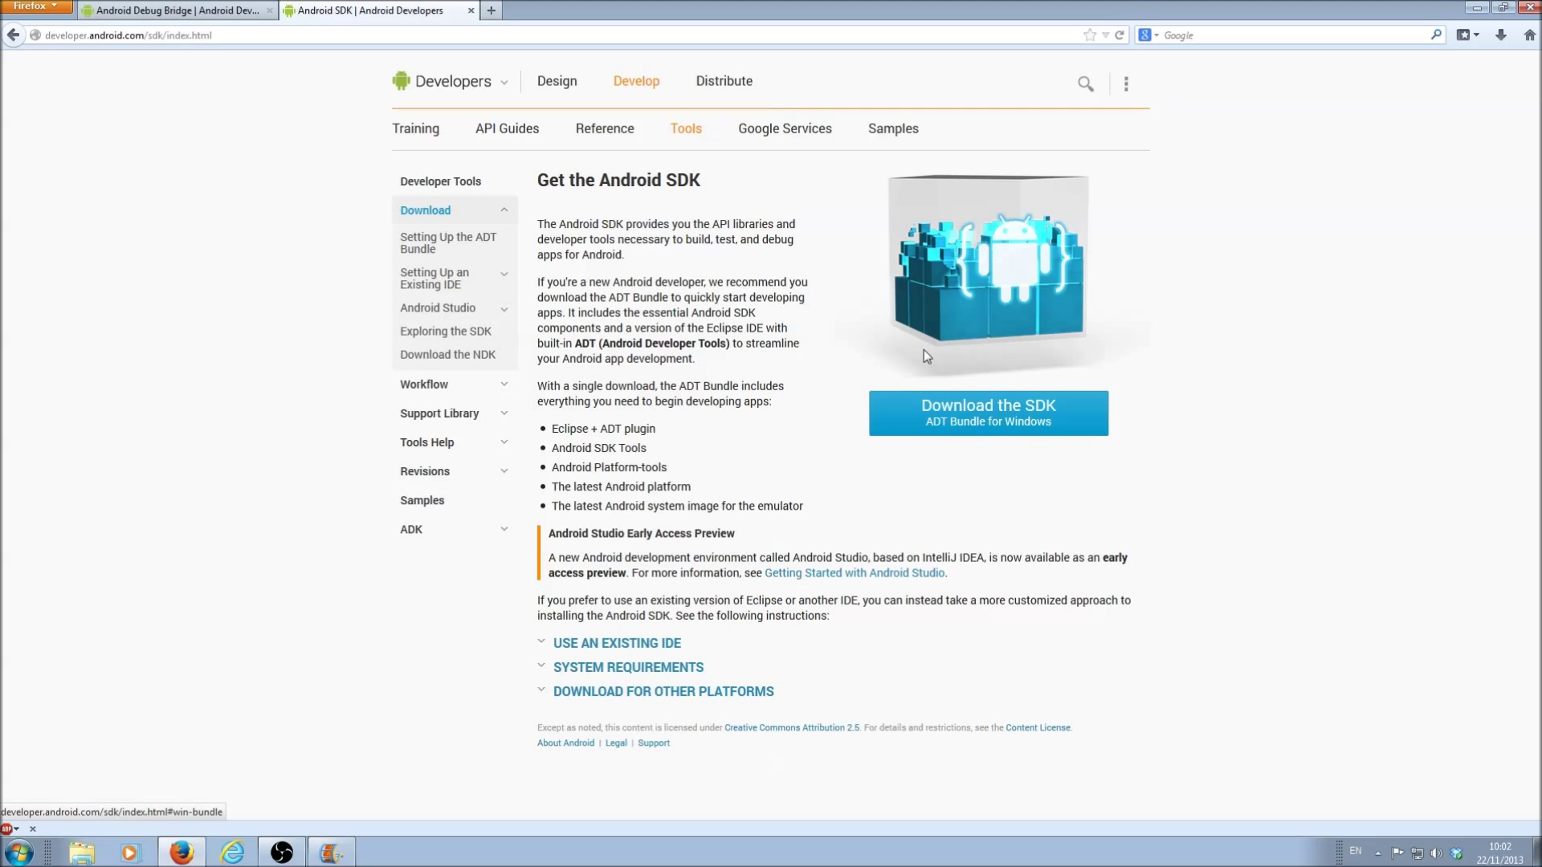
click(946, 407)
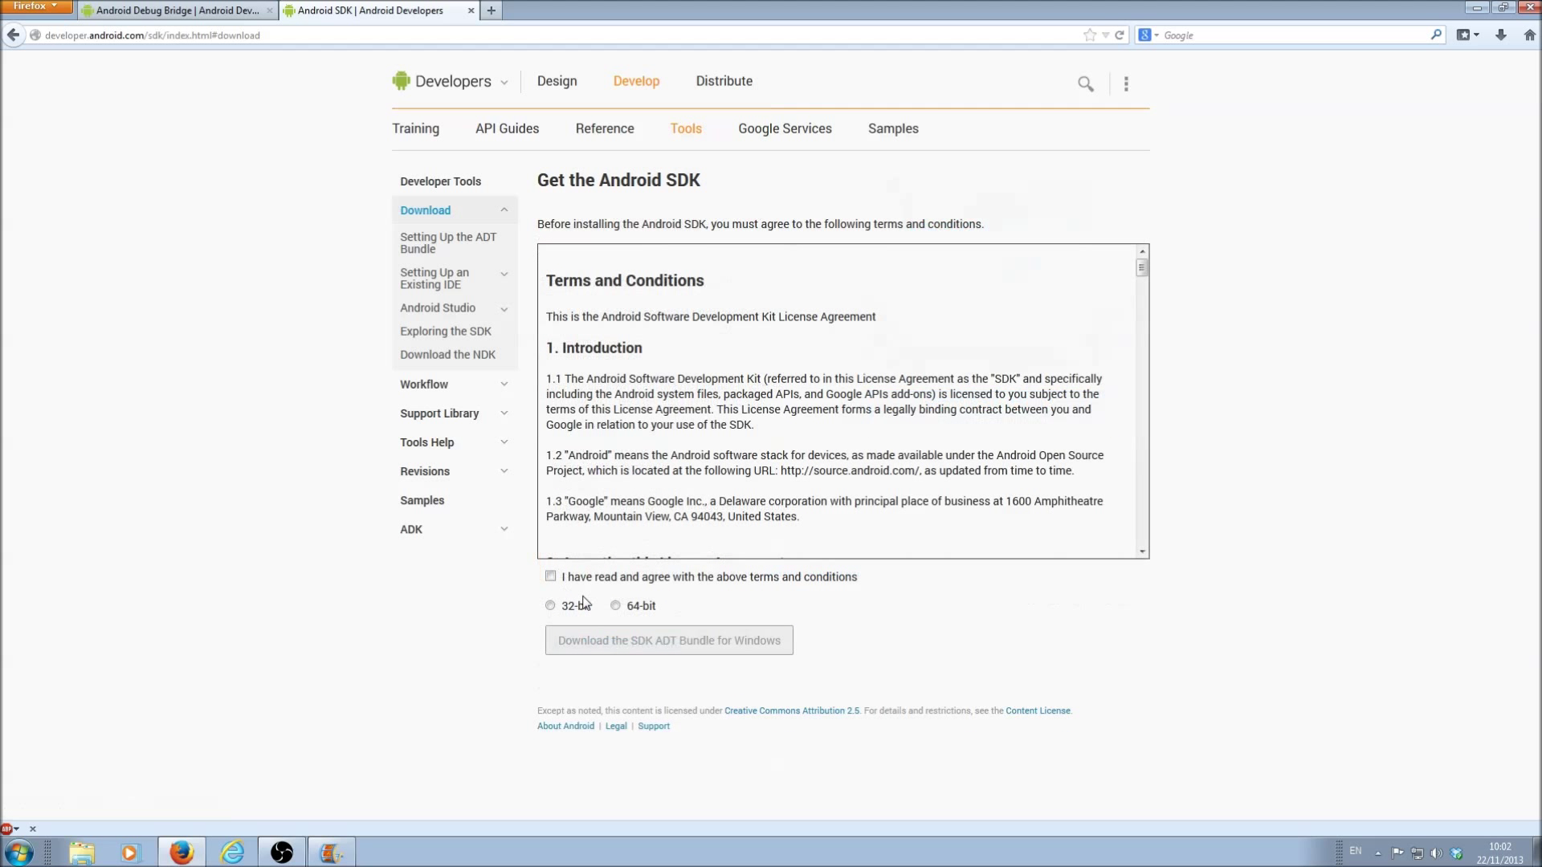
click(549, 578)
Move Firefox aside and open the desktop android folder, placing Explorer at top-left
click(1502, 8)
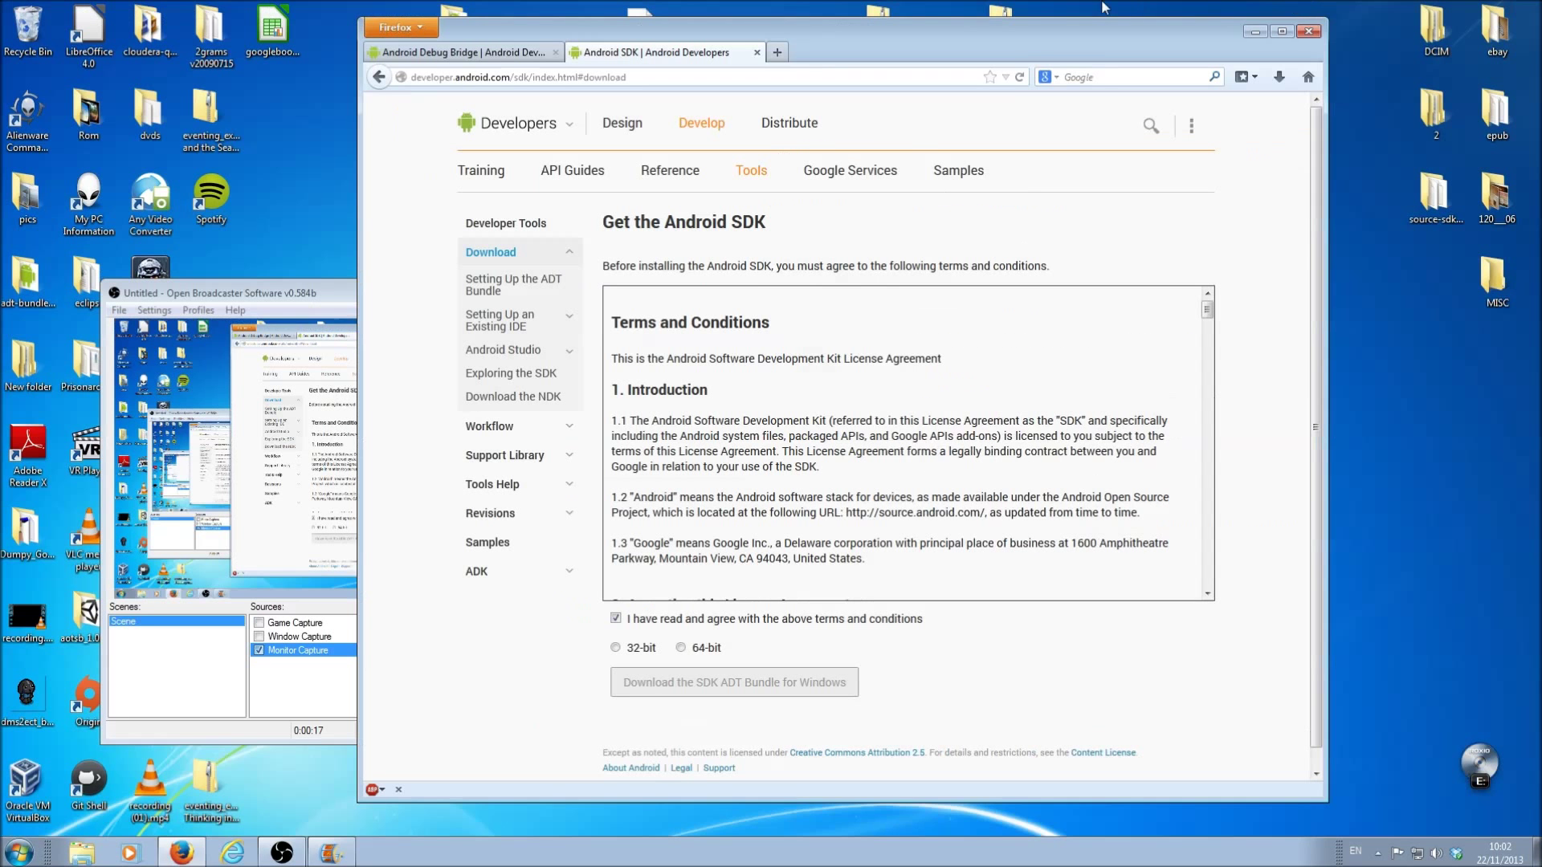
drag(1023, 46, 758, 121)
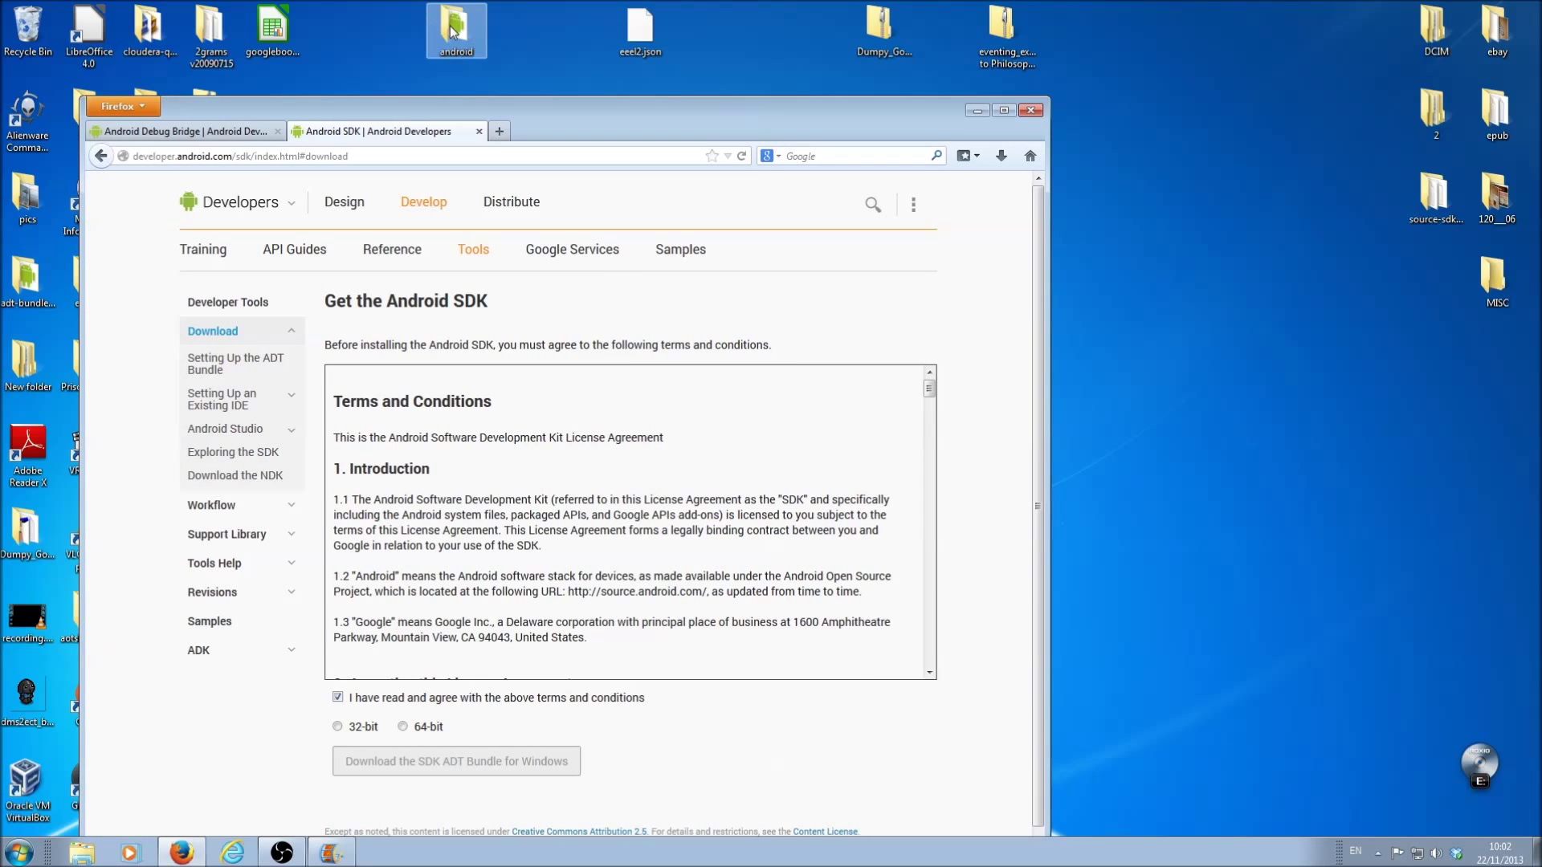
double_click(452, 31)
drag(831, 183, 723, 105)
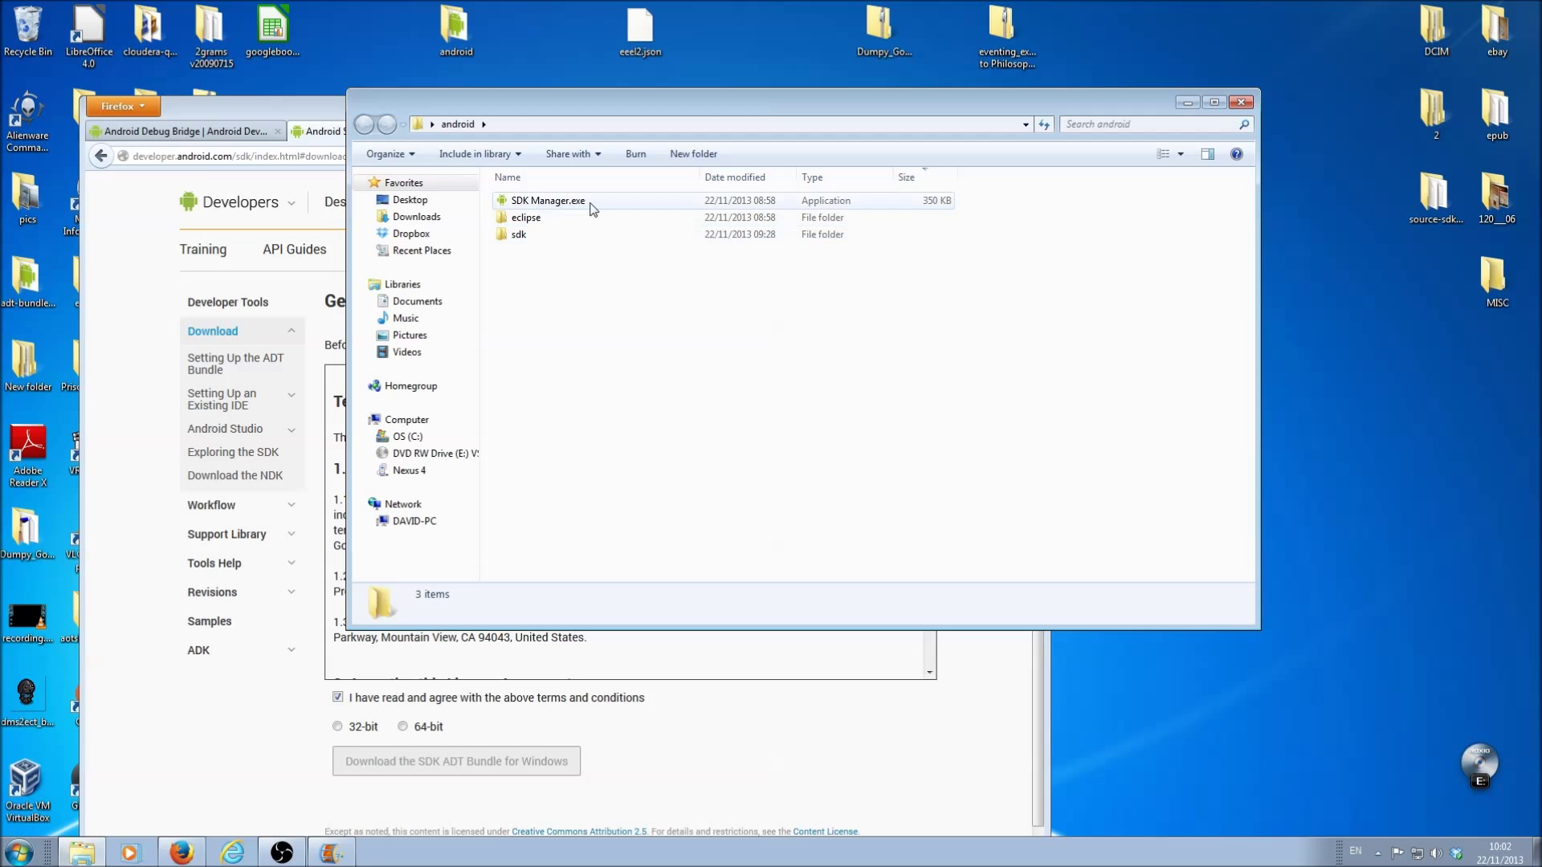
drag(570, 112, 222, 24)
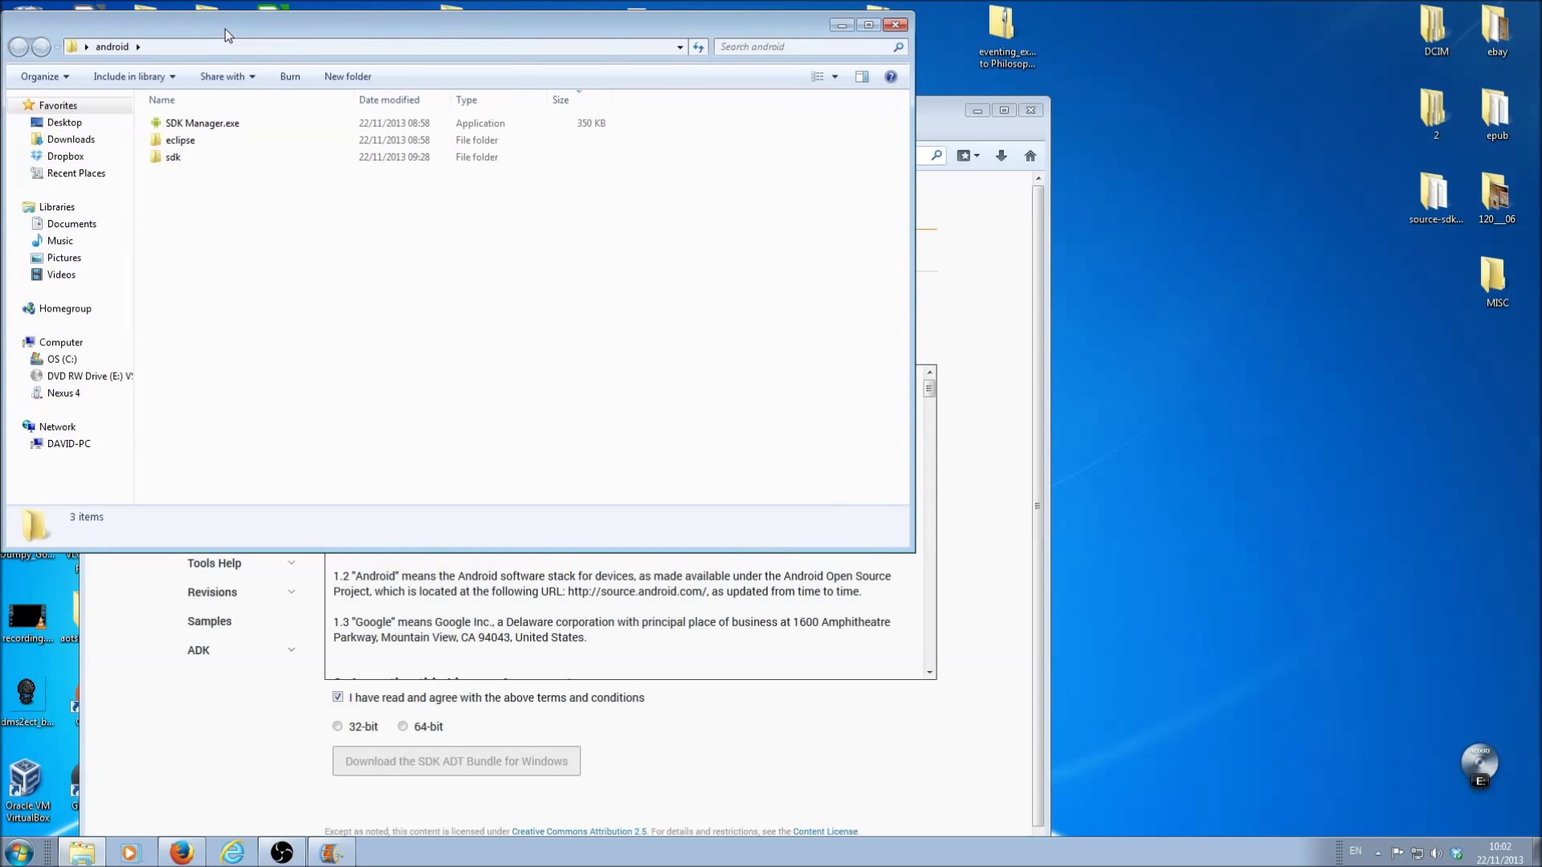
click(19, 858)
text(cmd)
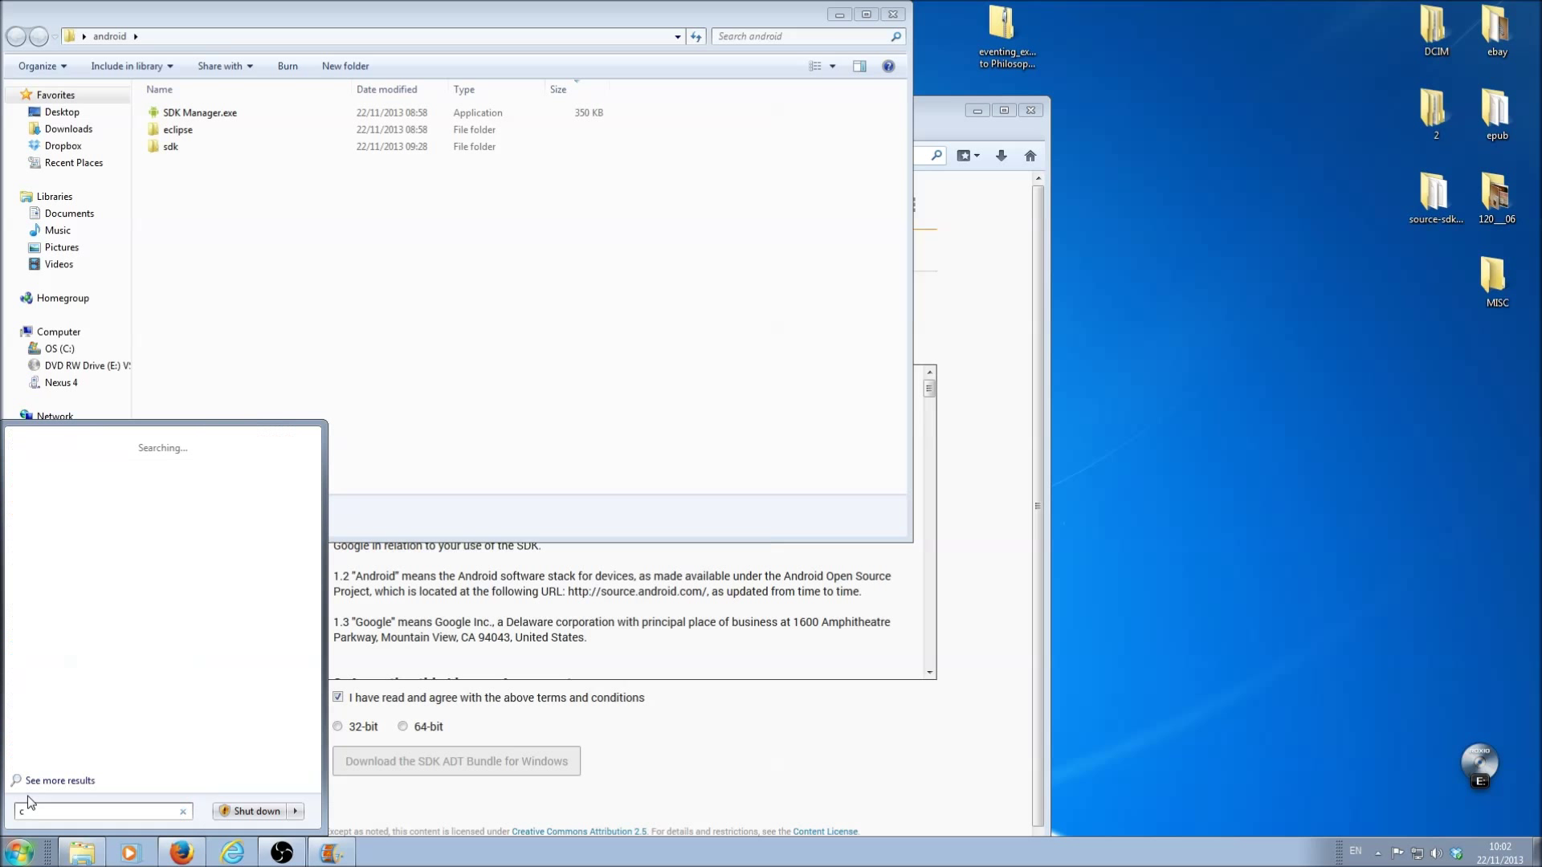
Launch cmd from the Start search and position its window
key(Return)
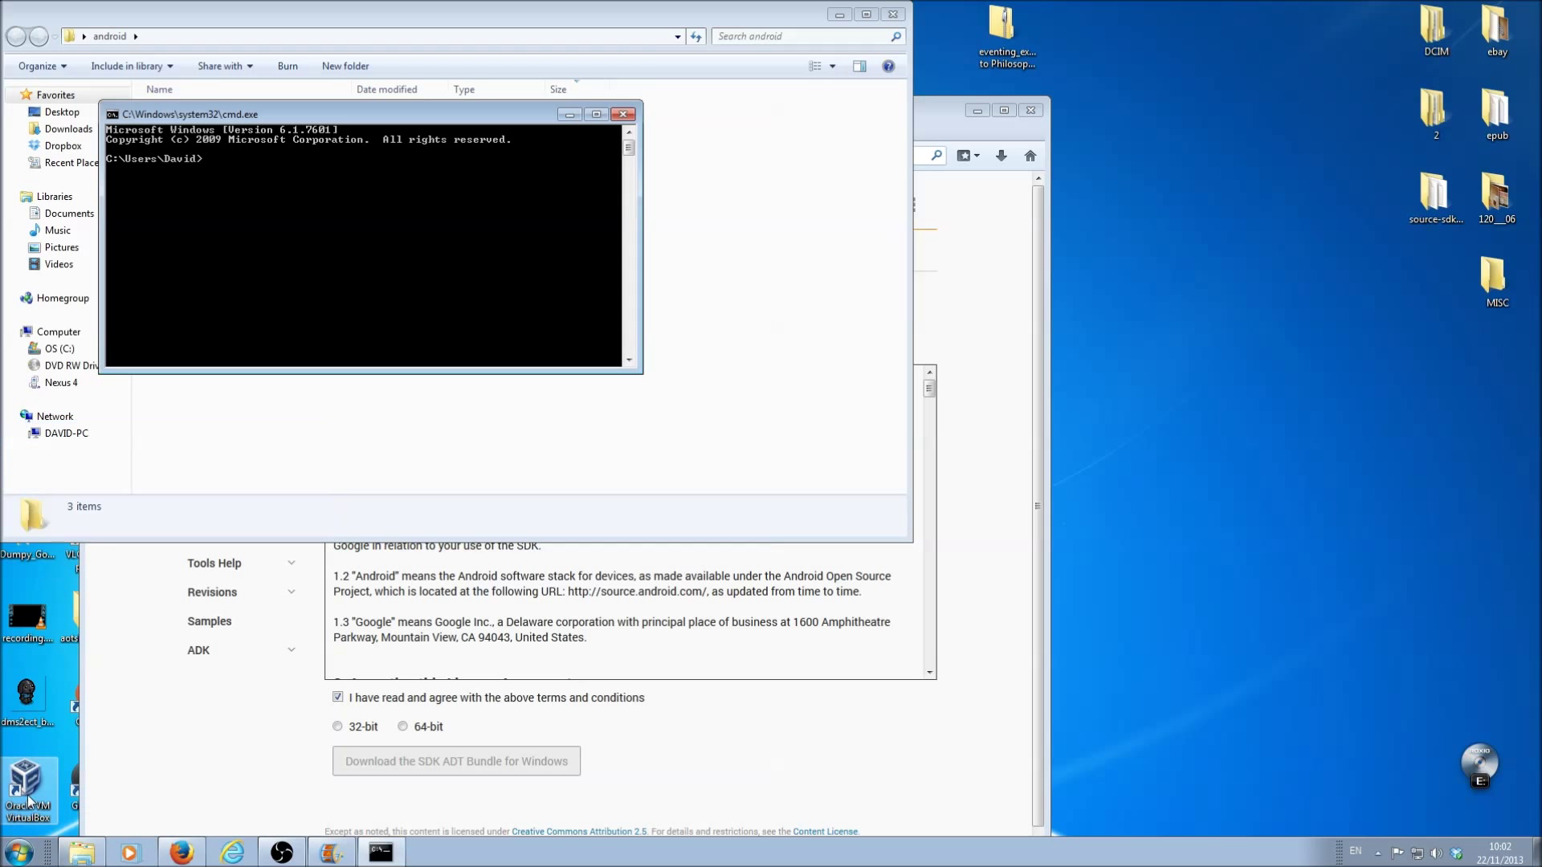
mouse_move(383, 116)
mouse_down()
mouse_move(929, 323)
mouse_move(1102, 169)
mouse_up()
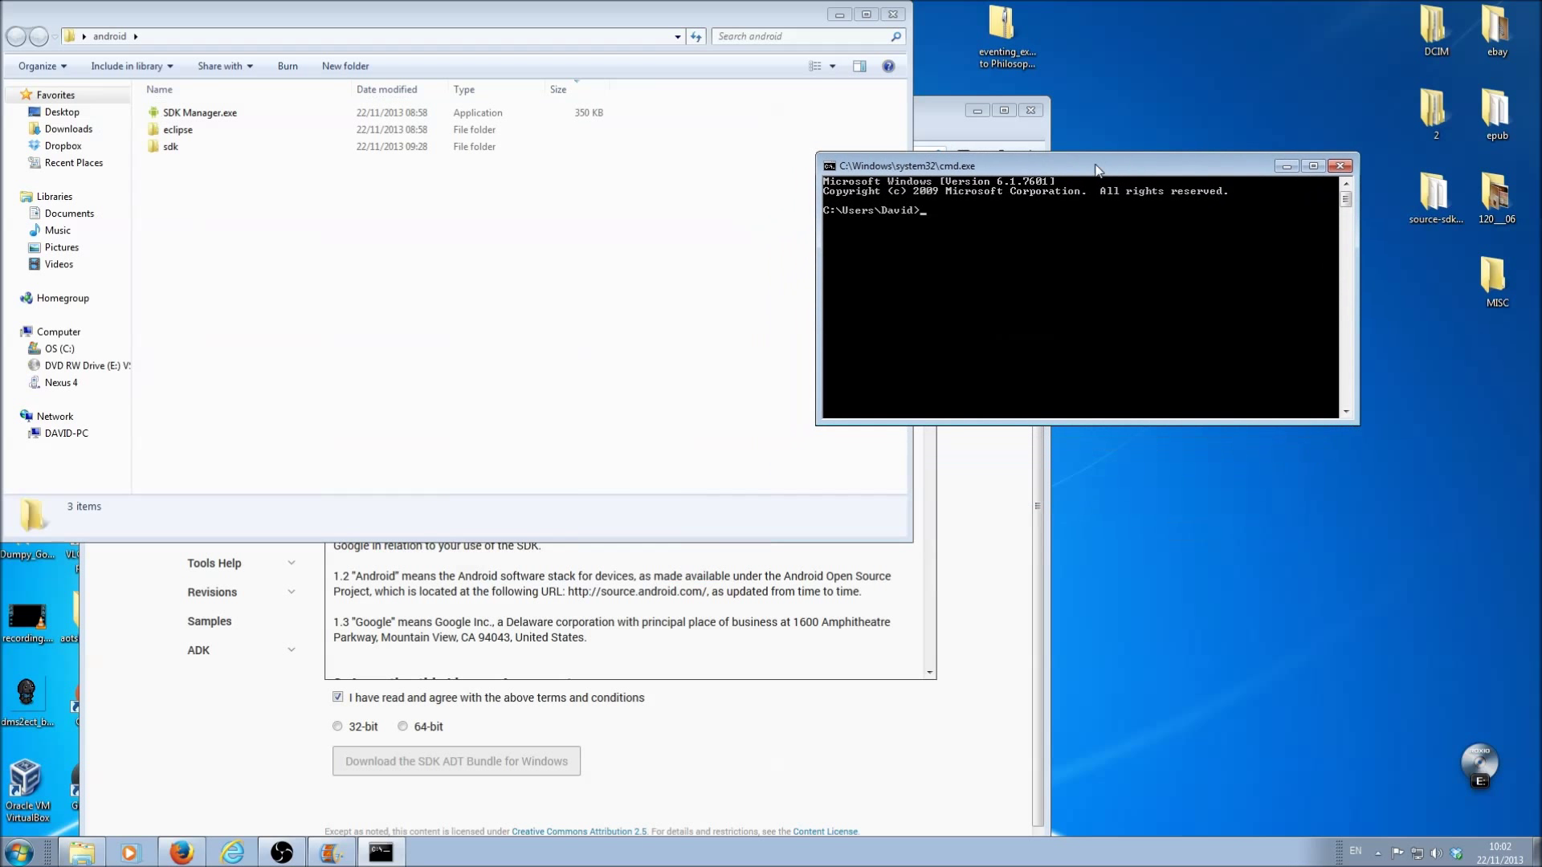
click(19, 854)
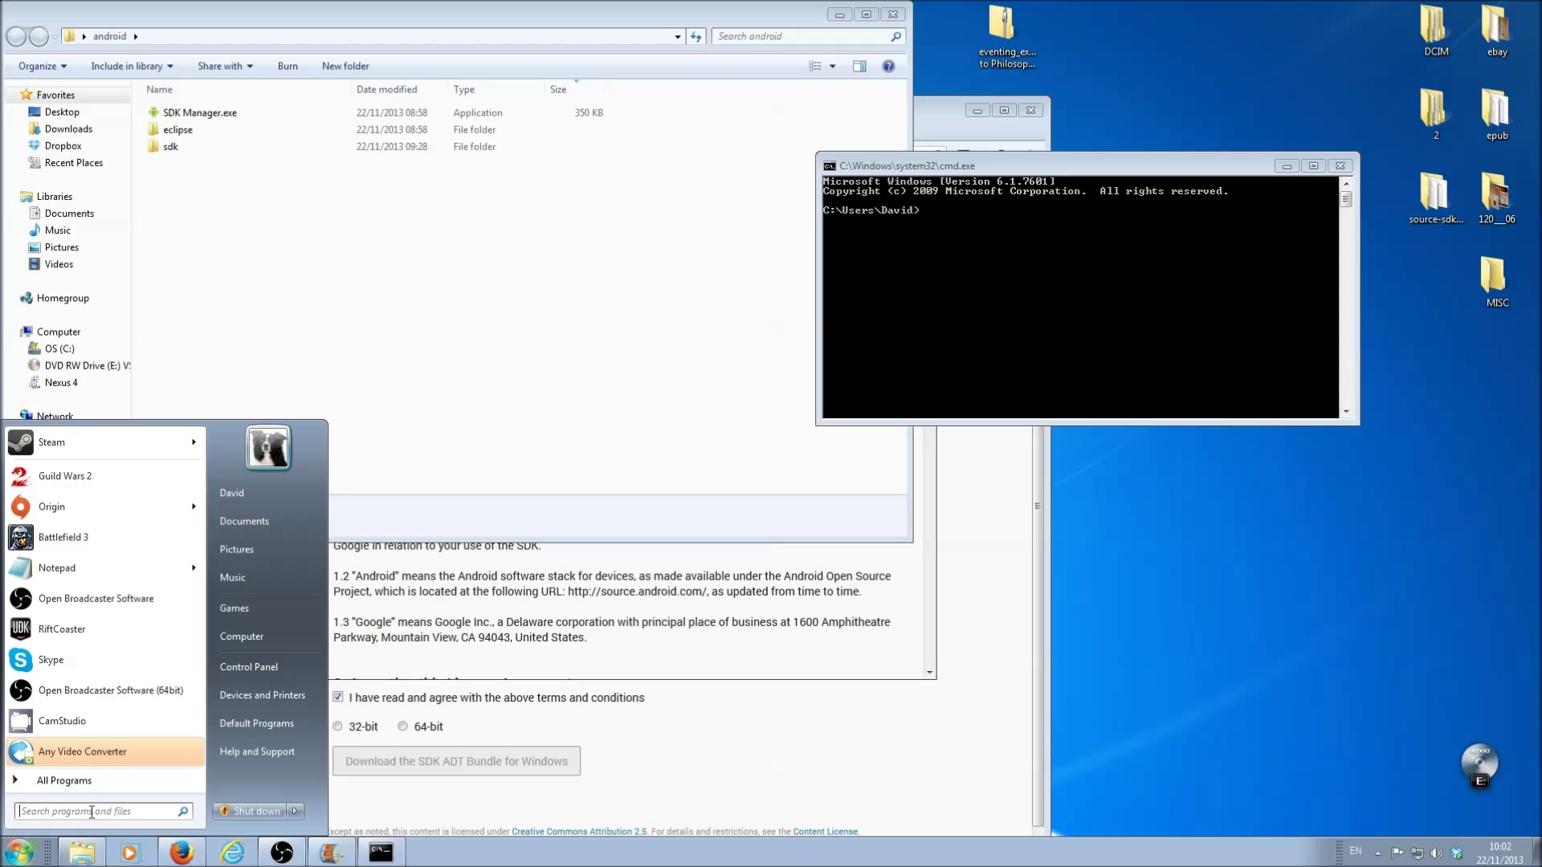
click(1162, 316)
mouse_move(946, 152)
mouse_down()
mouse_move(946, 113)
mouse_move(745, 184)
mouse_up()
click(836, 205)
text(cd Desktop)
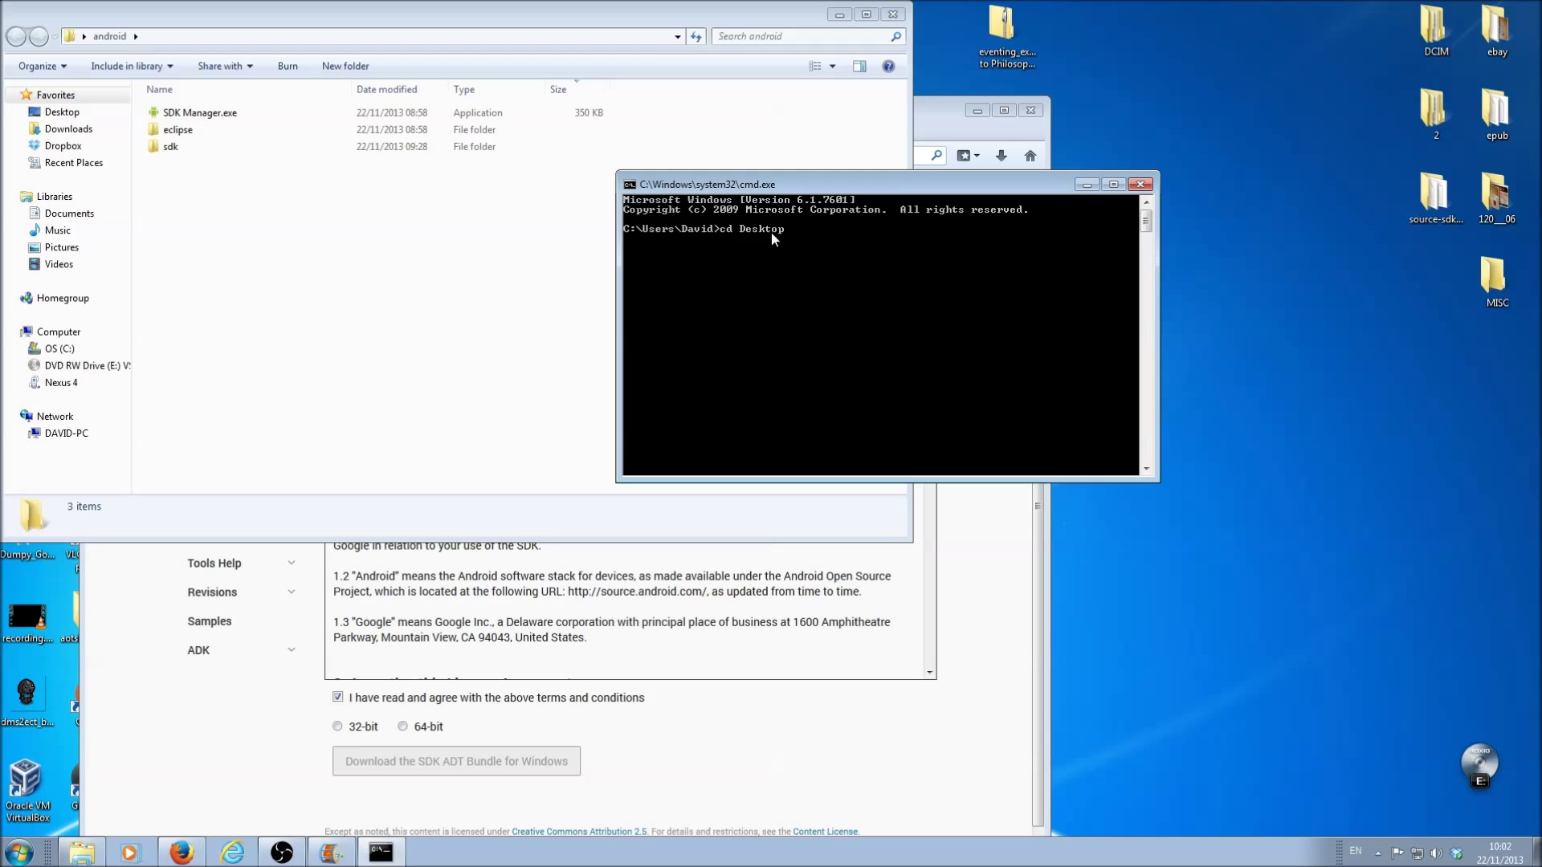
Run cd Desktop, cd android, dir, cd sdk, dir and cd platform-tools
key(Return)
text(droid)
key(Return)
text(dir)
key(Return)
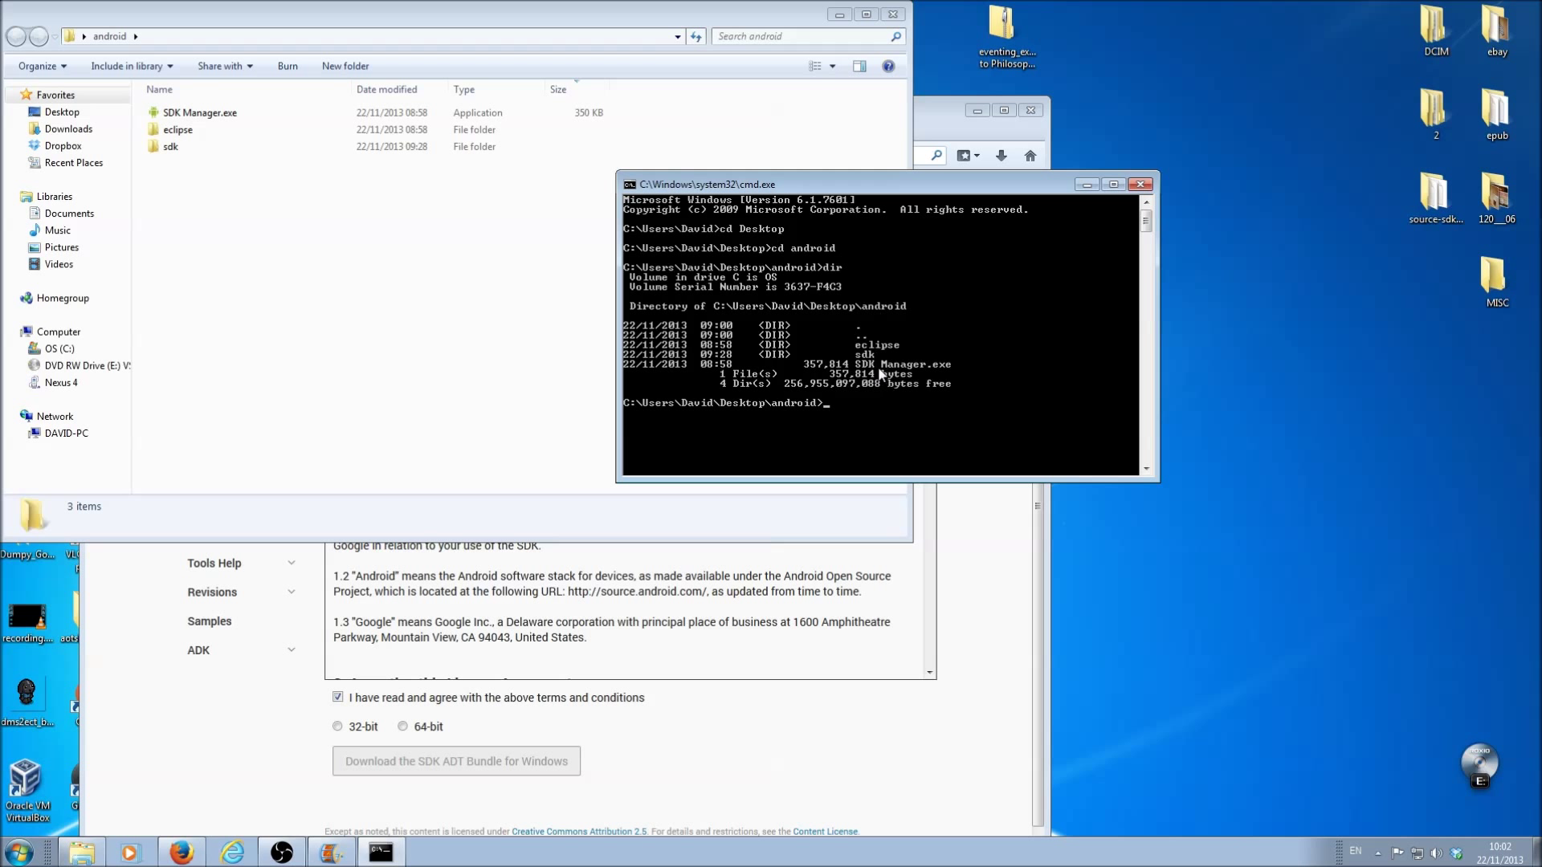
text(cd )
text(sdk)
key(Return)
text(ir)
key(Return)
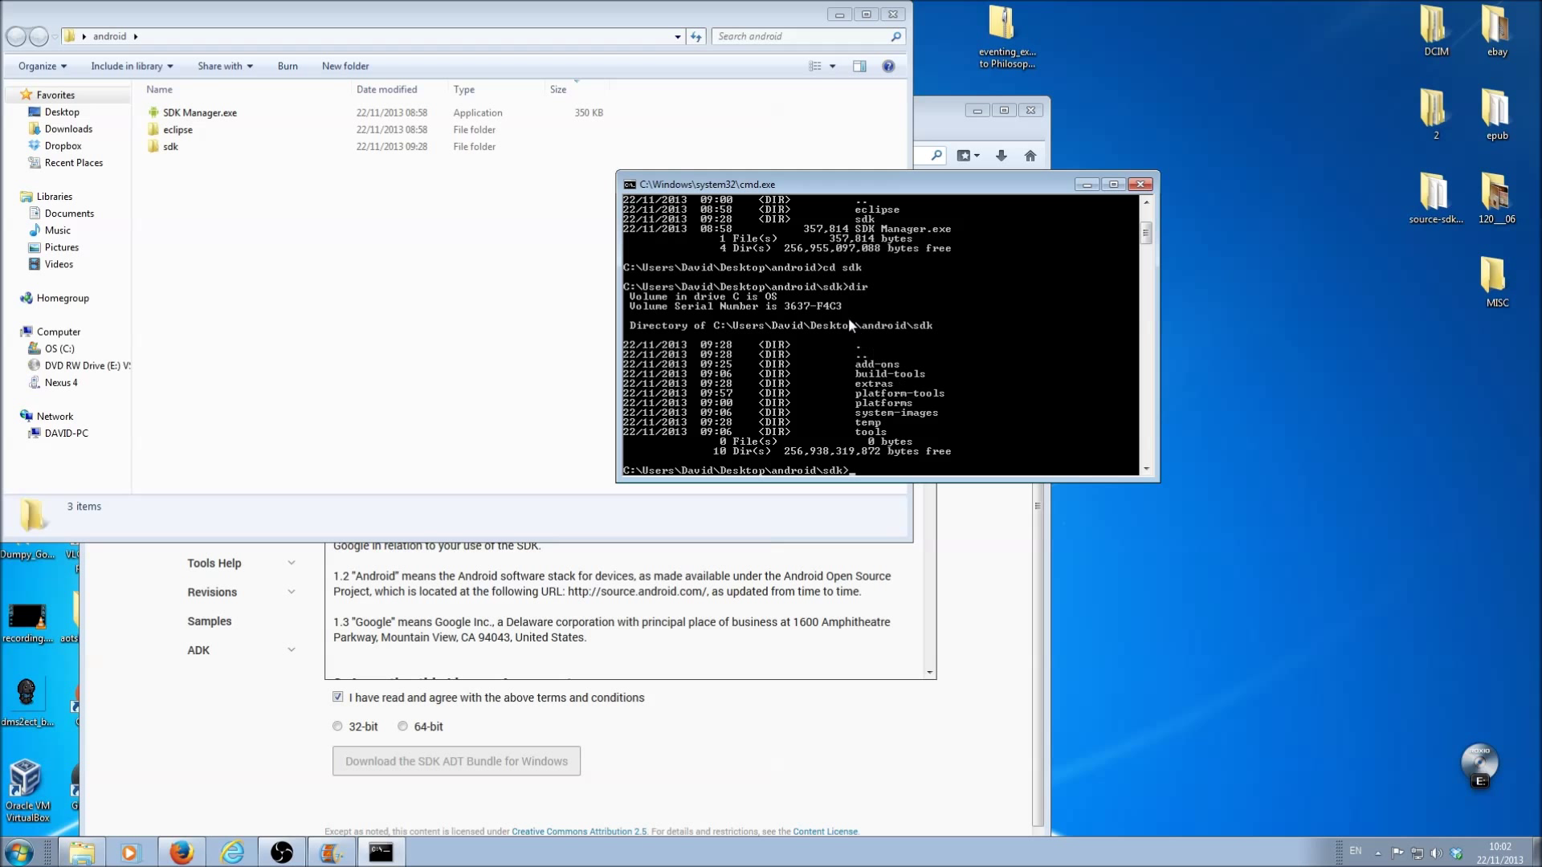
text(d platform)
text(-to)
text(l)
key(BackSpace)
text(ols)
key(Return)
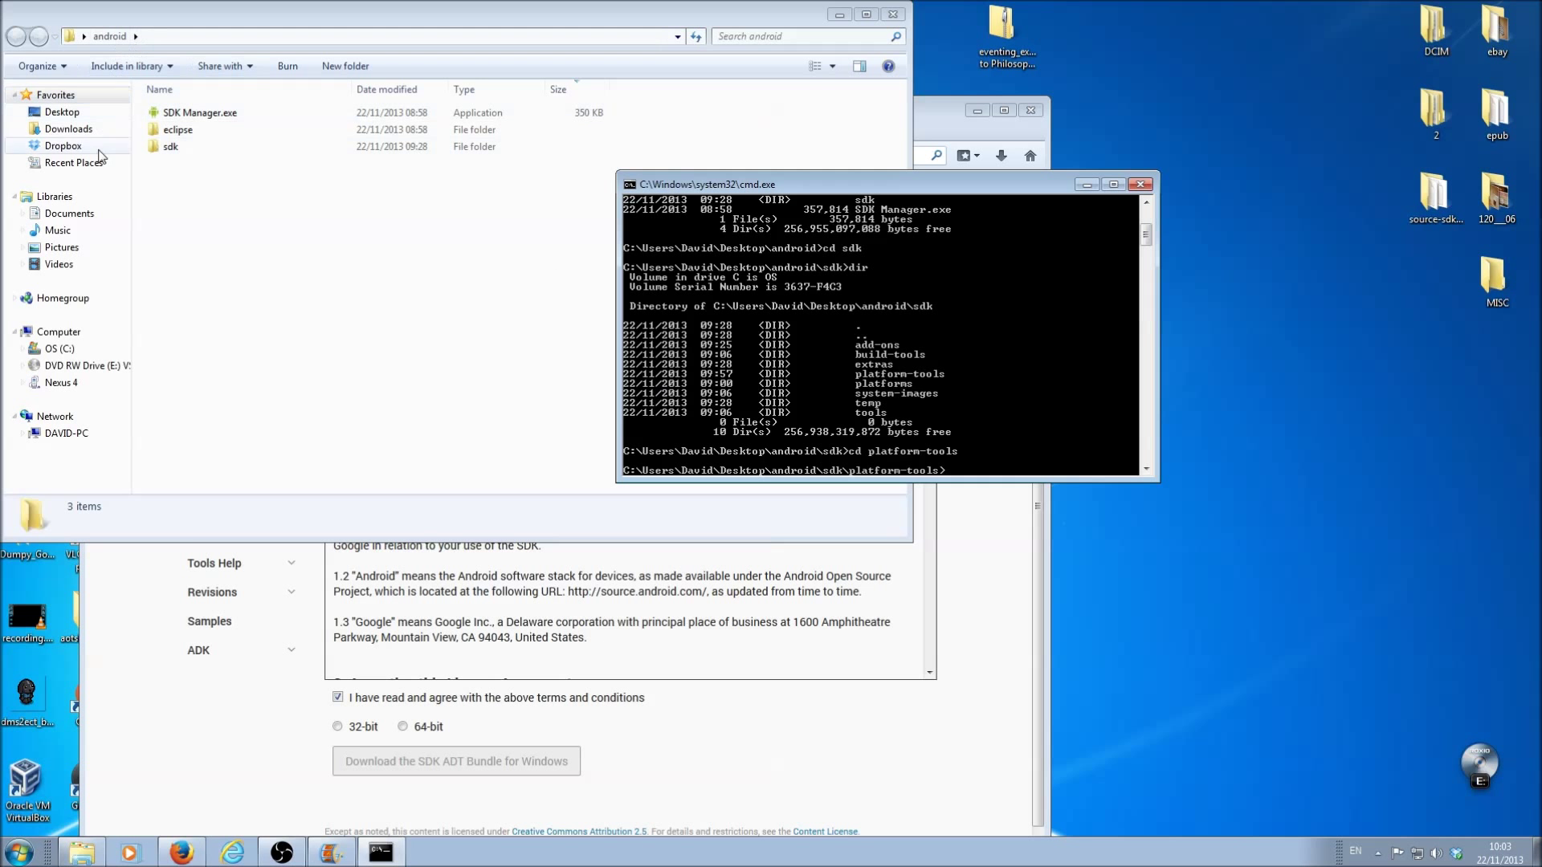
On the ADB docs page, highlight 'adb shell screenrecord /sdcard/demo.mp4', then refocus Command Prompt
click(914, 758)
click(189, 136)
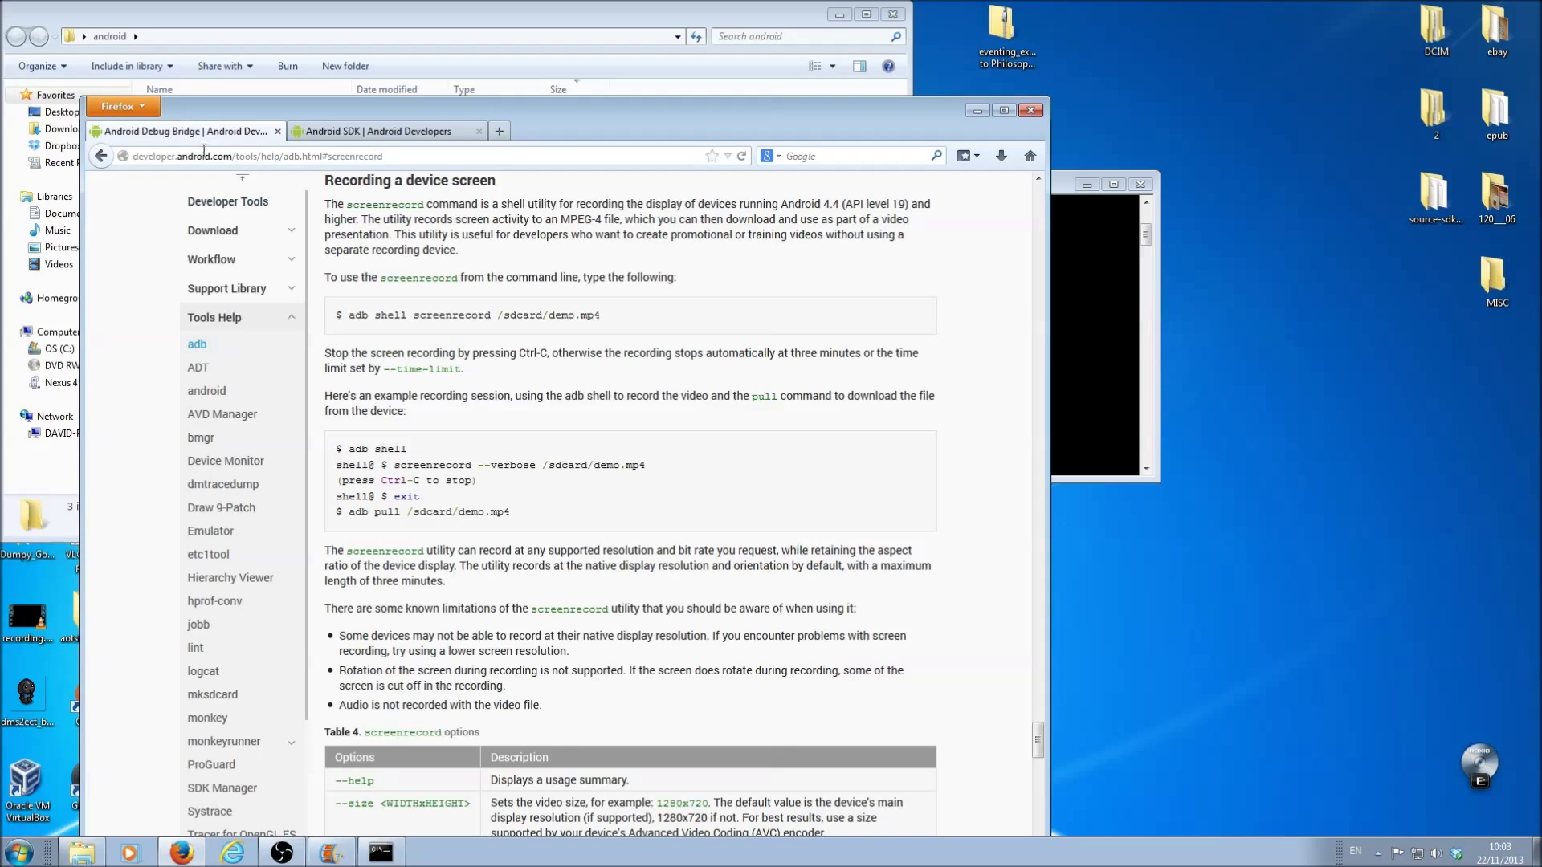
scroll(502, 438, up, 5)
scroll(472, 481, up, 8)
scroll(473, 481, up, 3)
scroll(473, 480, up, 4)
scroll(472, 481, up, 3)
scroll(151, 374, up, 3)
scroll(151, 375, up, 3)
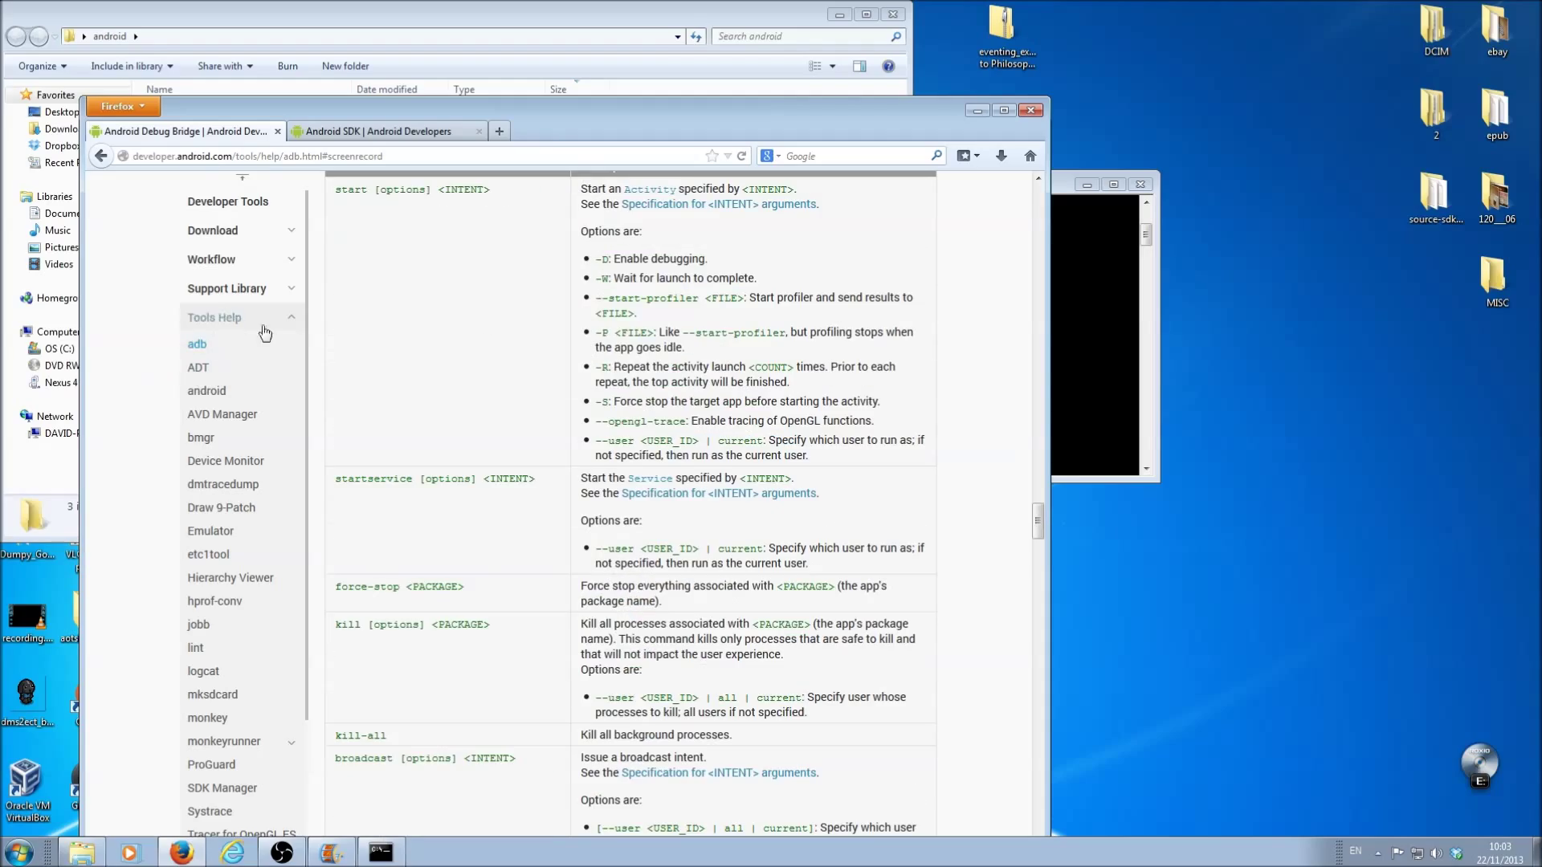
scroll(499, 480, down, 5)
scroll(499, 481, down, 5)
scroll(502, 474, down, 5)
scroll(502, 470, down, 3)
scroll(503, 466, down, 10)
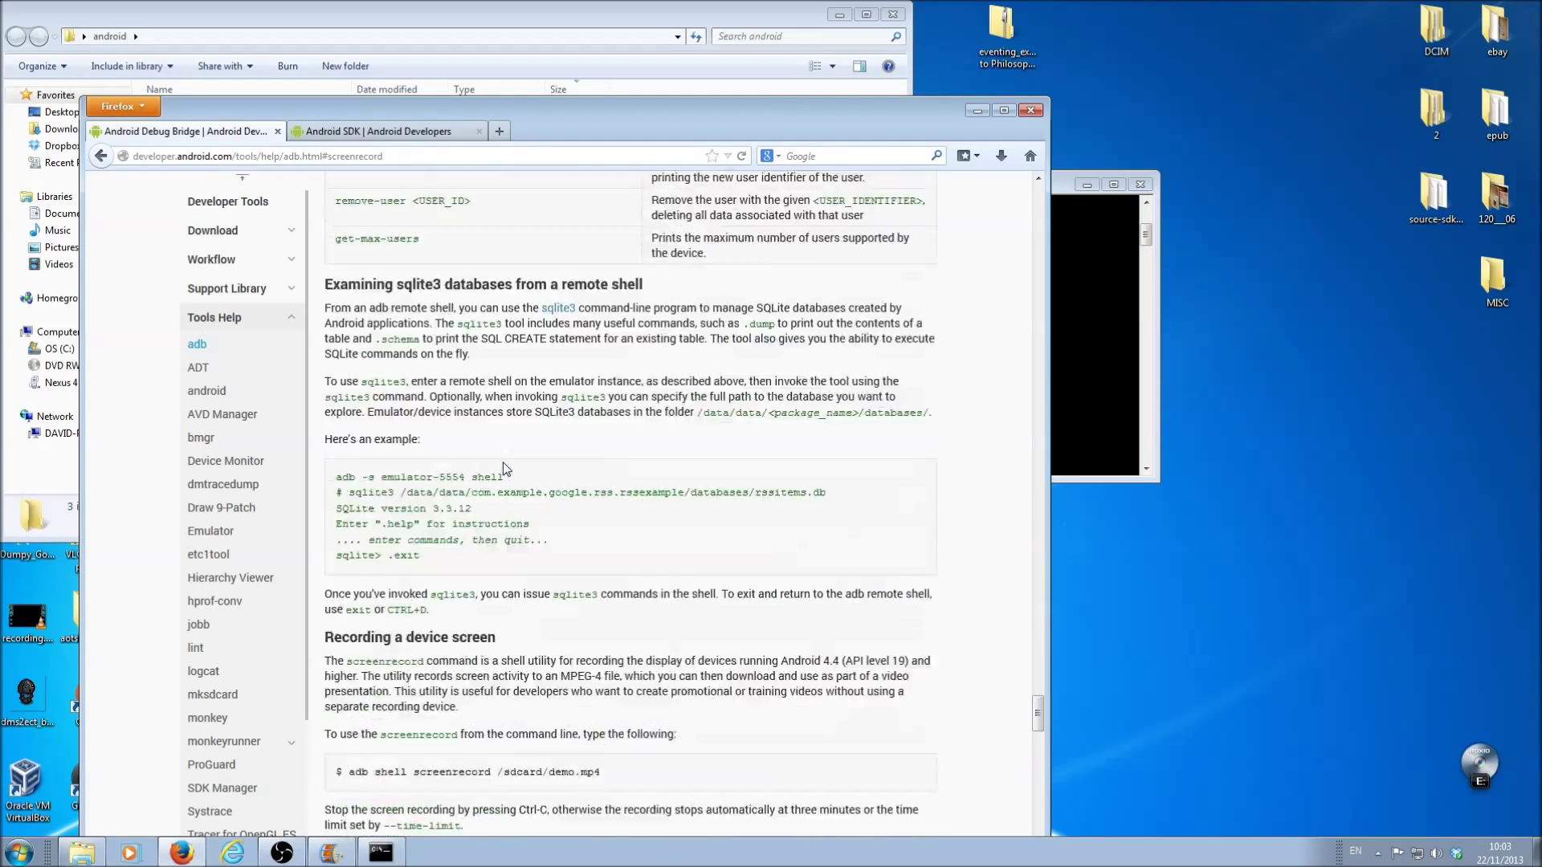
scroll(503, 461, down, 3)
scroll(503, 462, down, 2)
scroll(503, 462, down, 1)
scroll(371, 328, up, 1)
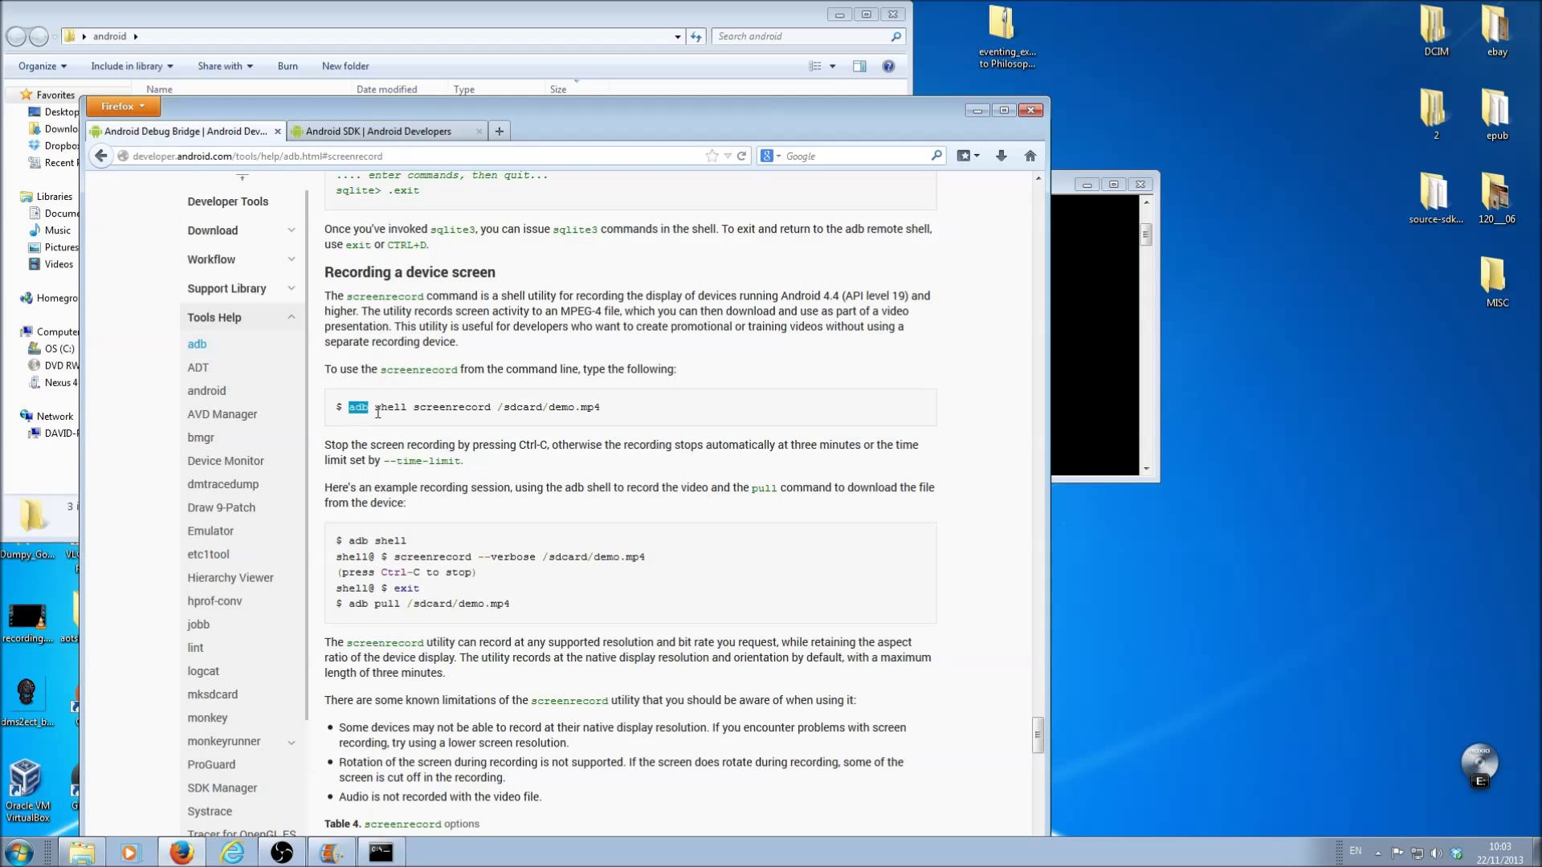
drag(349, 412, 617, 415)
click(1110, 411)
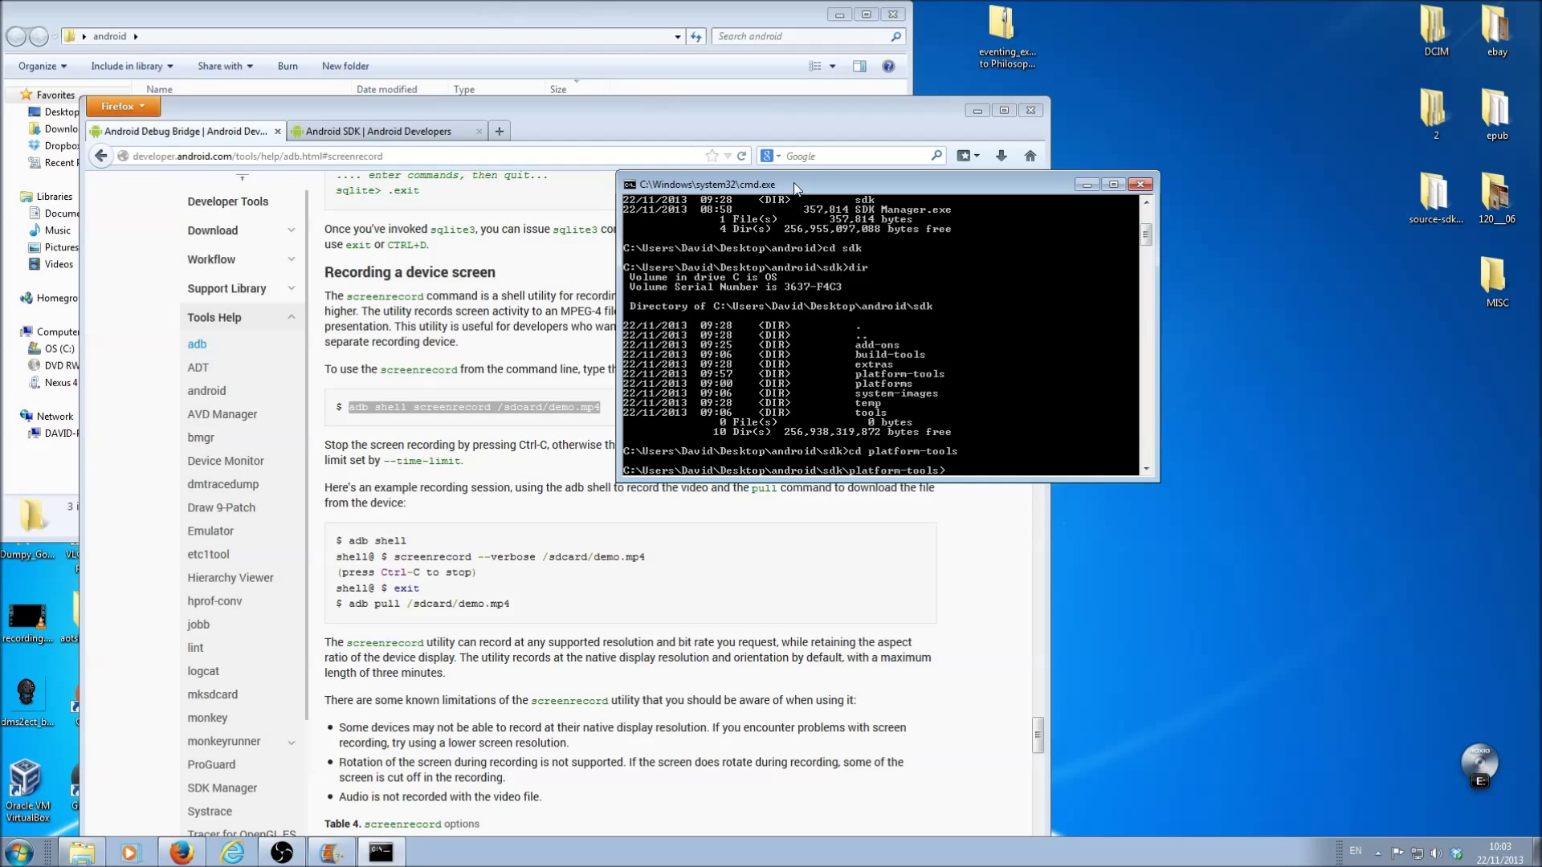
Run adb shell screenrecord /sdcard/demo.mp4, then stop the recording with Ctrl+C
drag(783, 184, 798, 290)
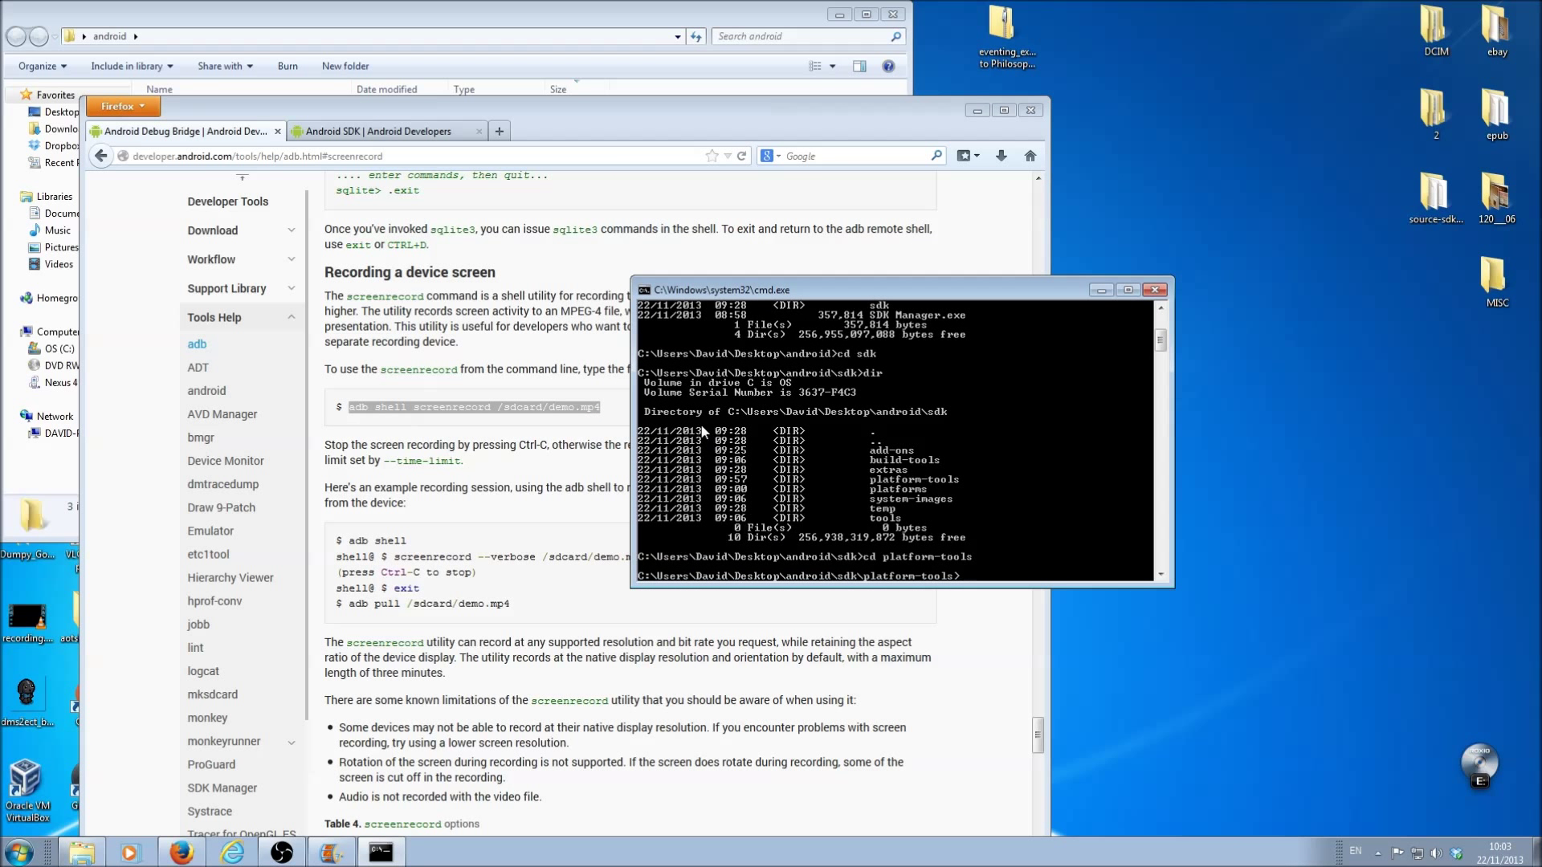
text(ad)
text( sher)
text(screenre)
text(ard/demo/.p4)
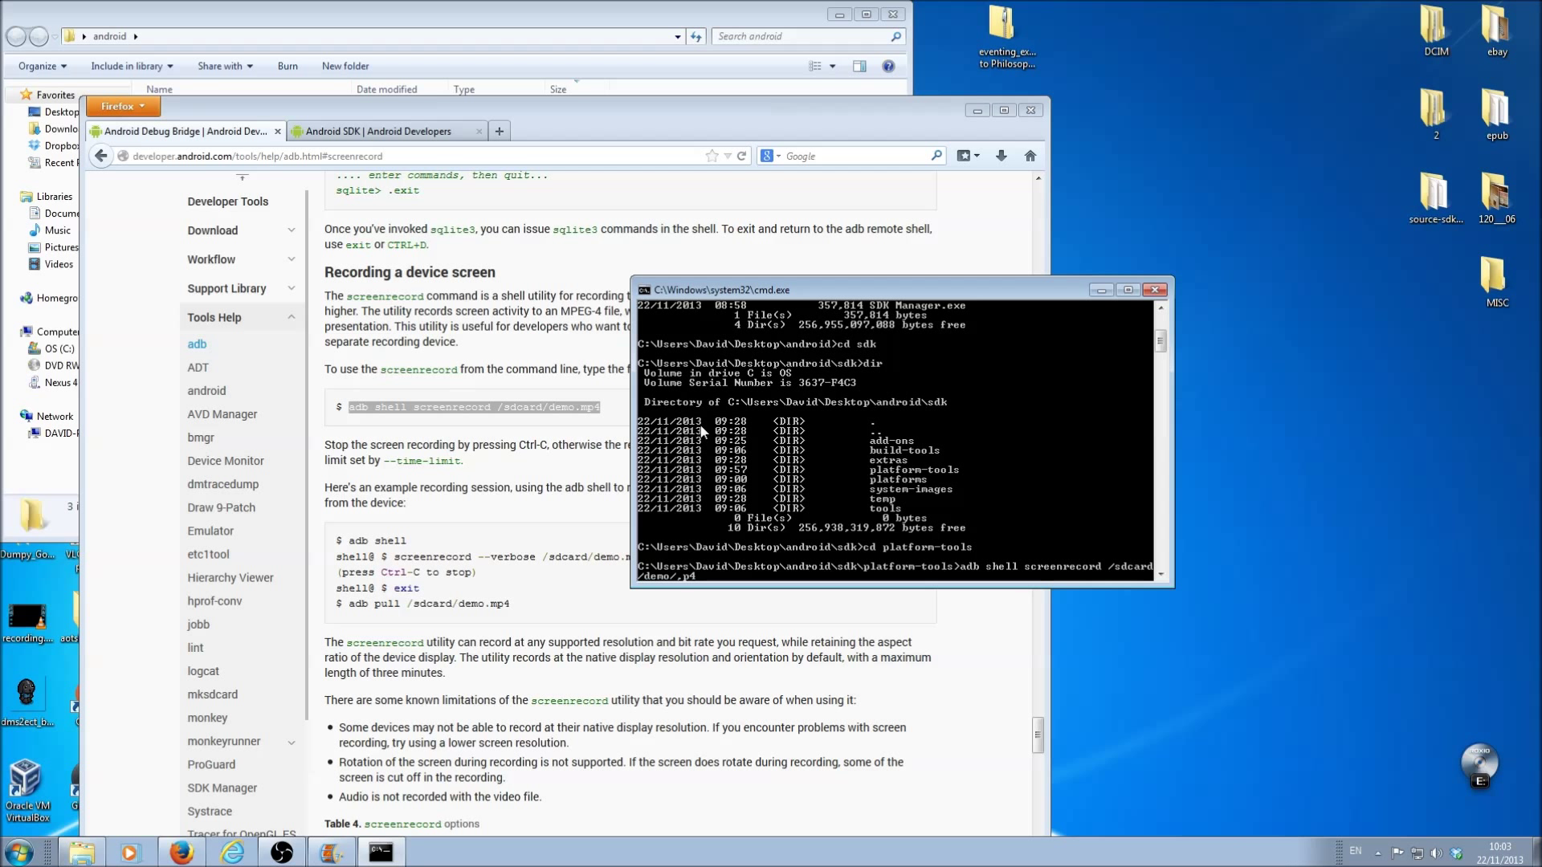
key(BackSpace)
key(BackSpace)
key(BackSpace)
text(.m)
key(Return)
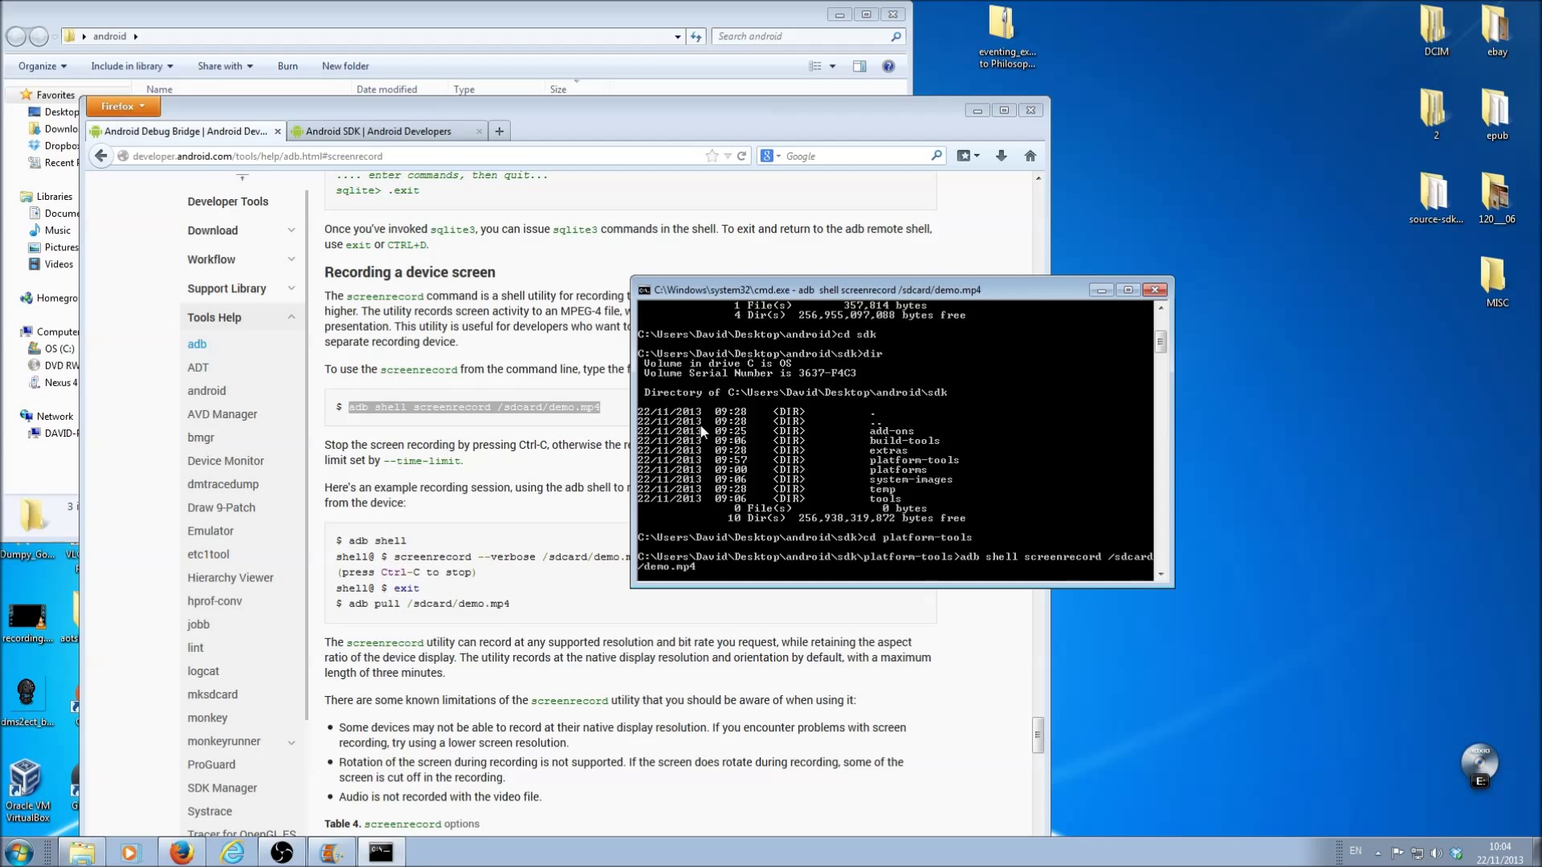
key(ctrl+c)
text(adb pull /)
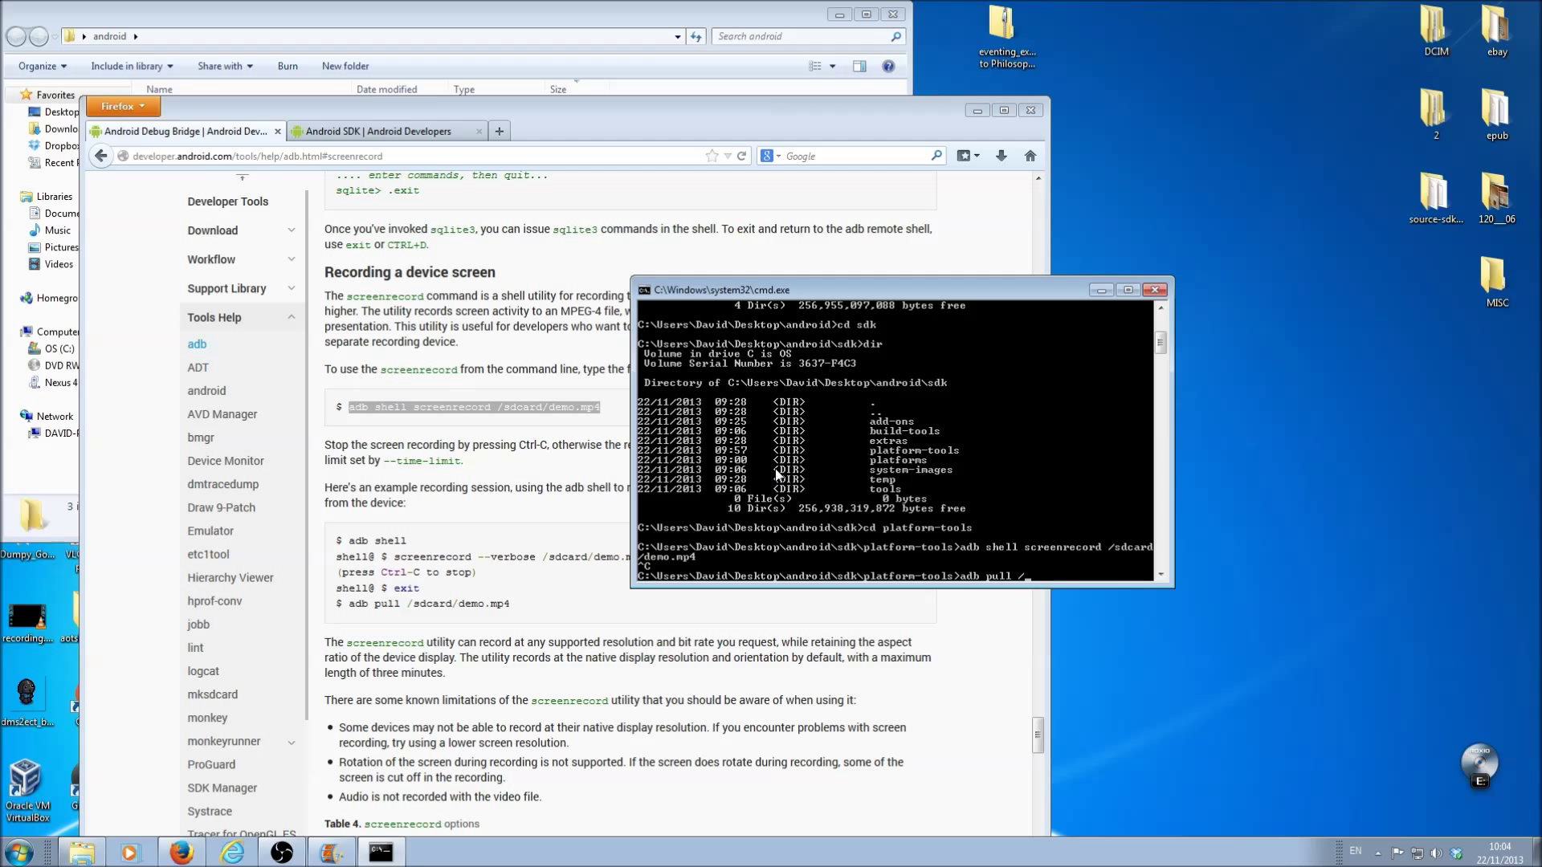
text(sdcard/demo.mp4)
Run adb pull /sdcard/demo.mp4 and drag the android folder window into view
key(Return)
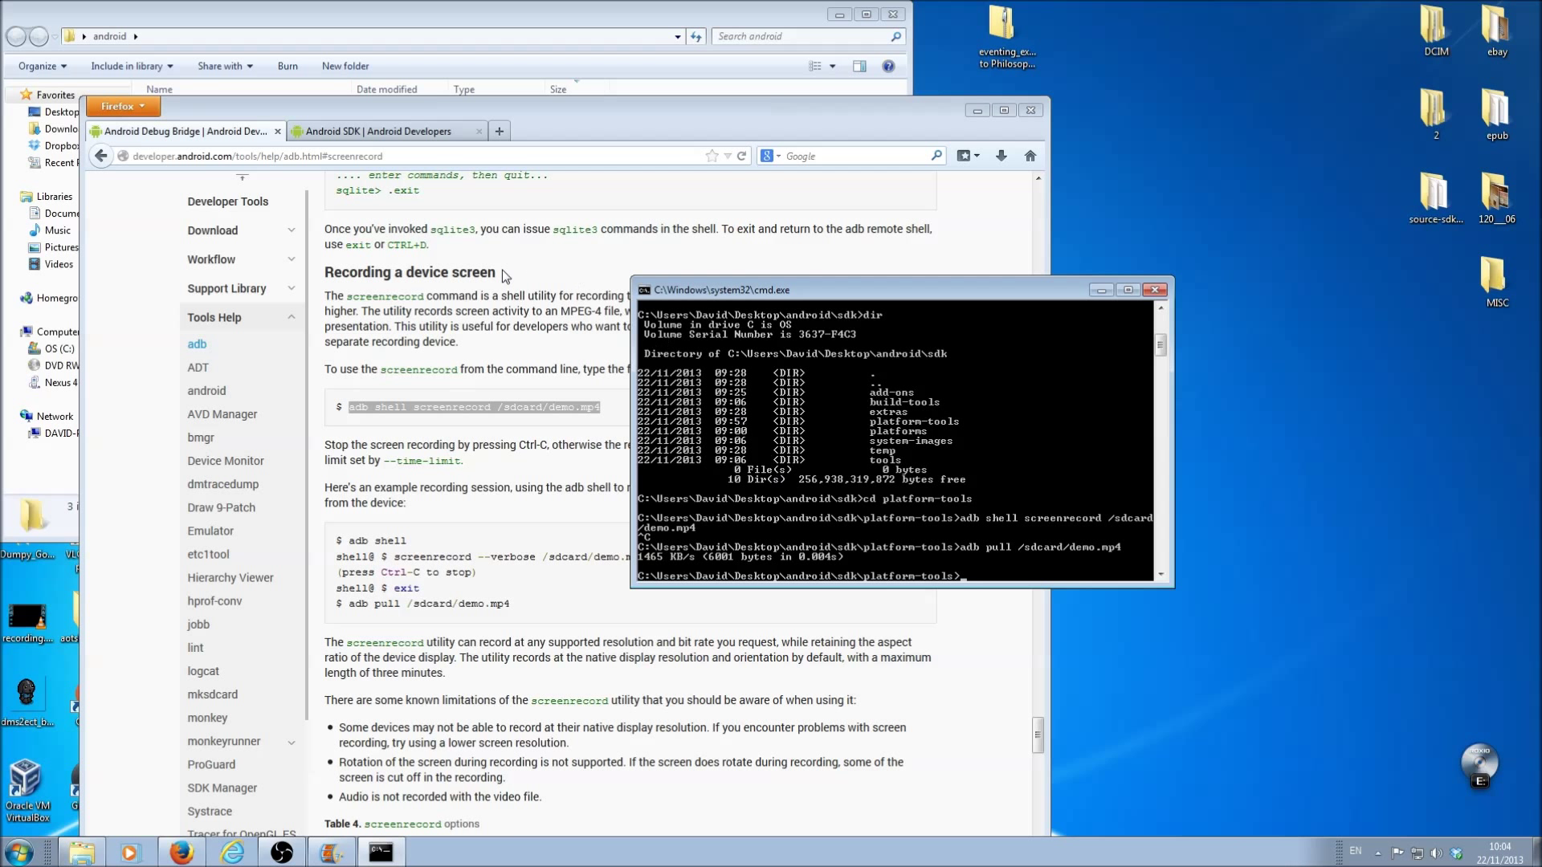
drag(686, 8, 713, 433)
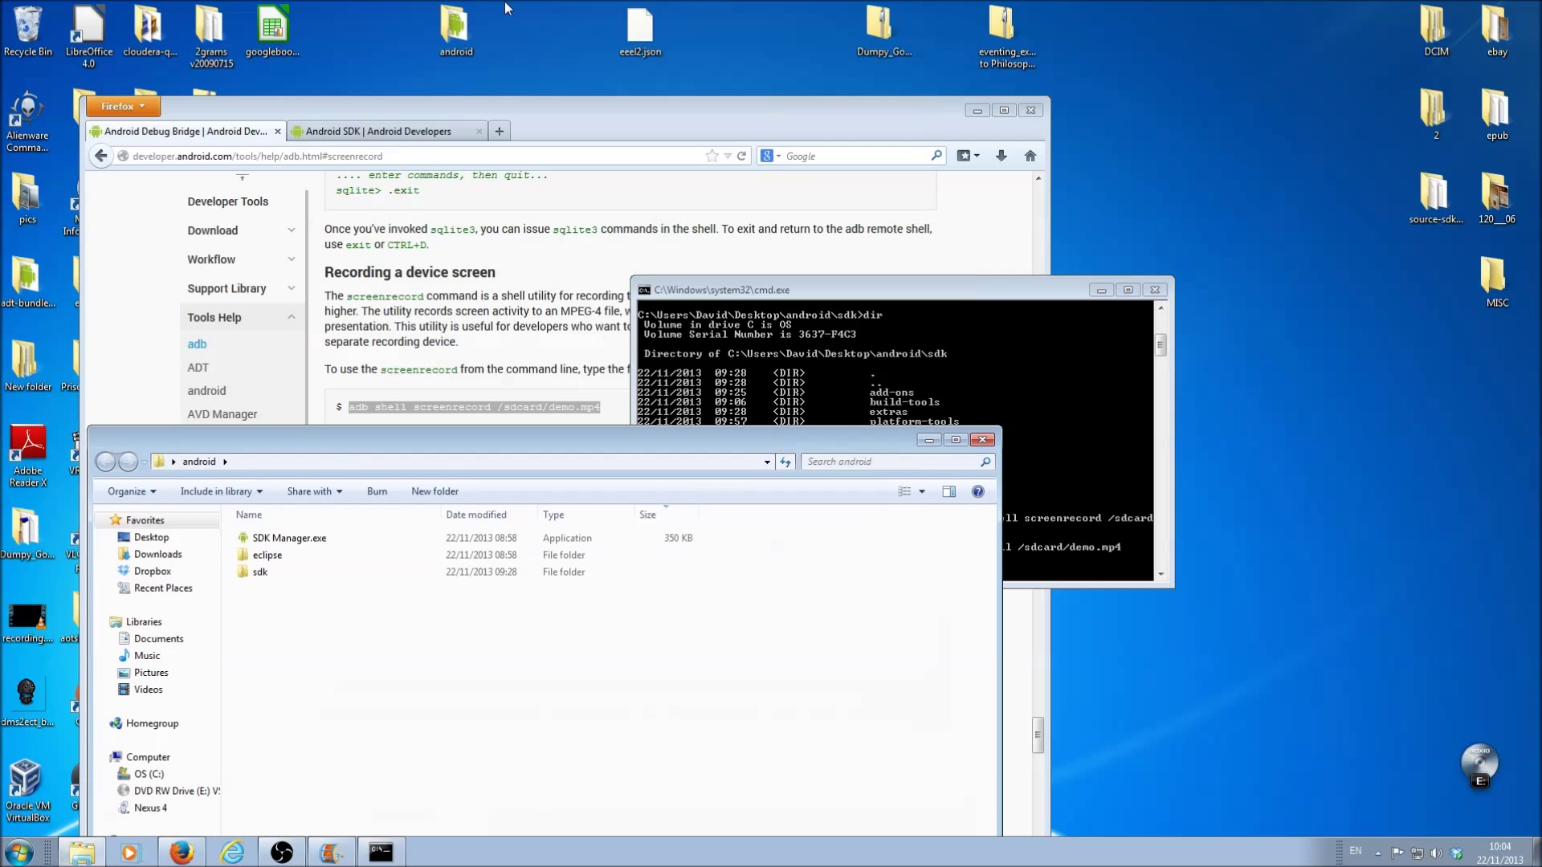
Open sdk > platform-tools and select demo.mp4, a 5.86 KB VLC media file
double_click(280, 571)
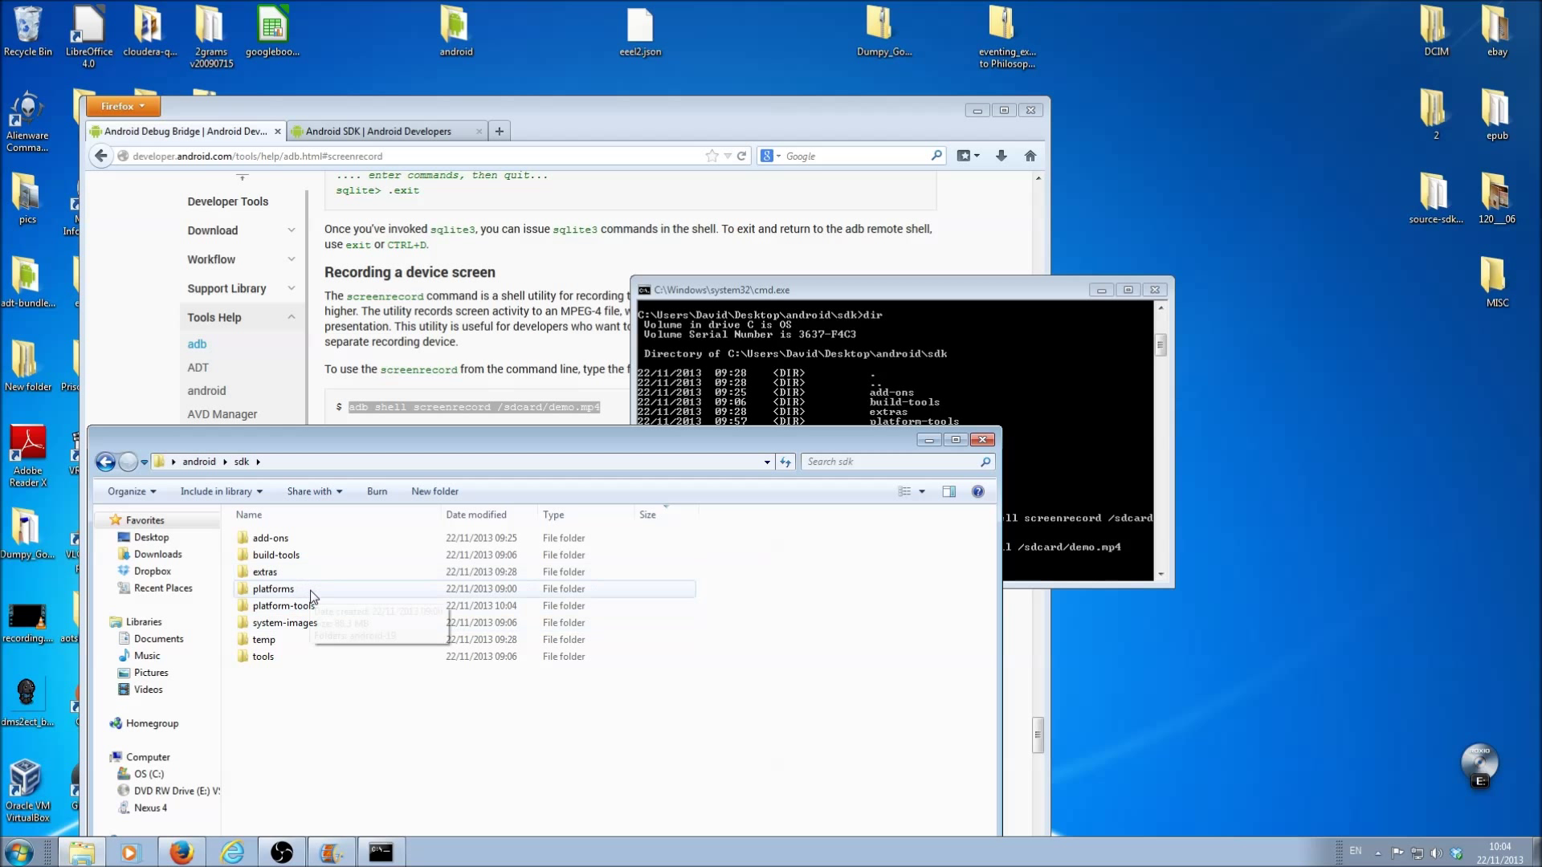
double_click(308, 607)
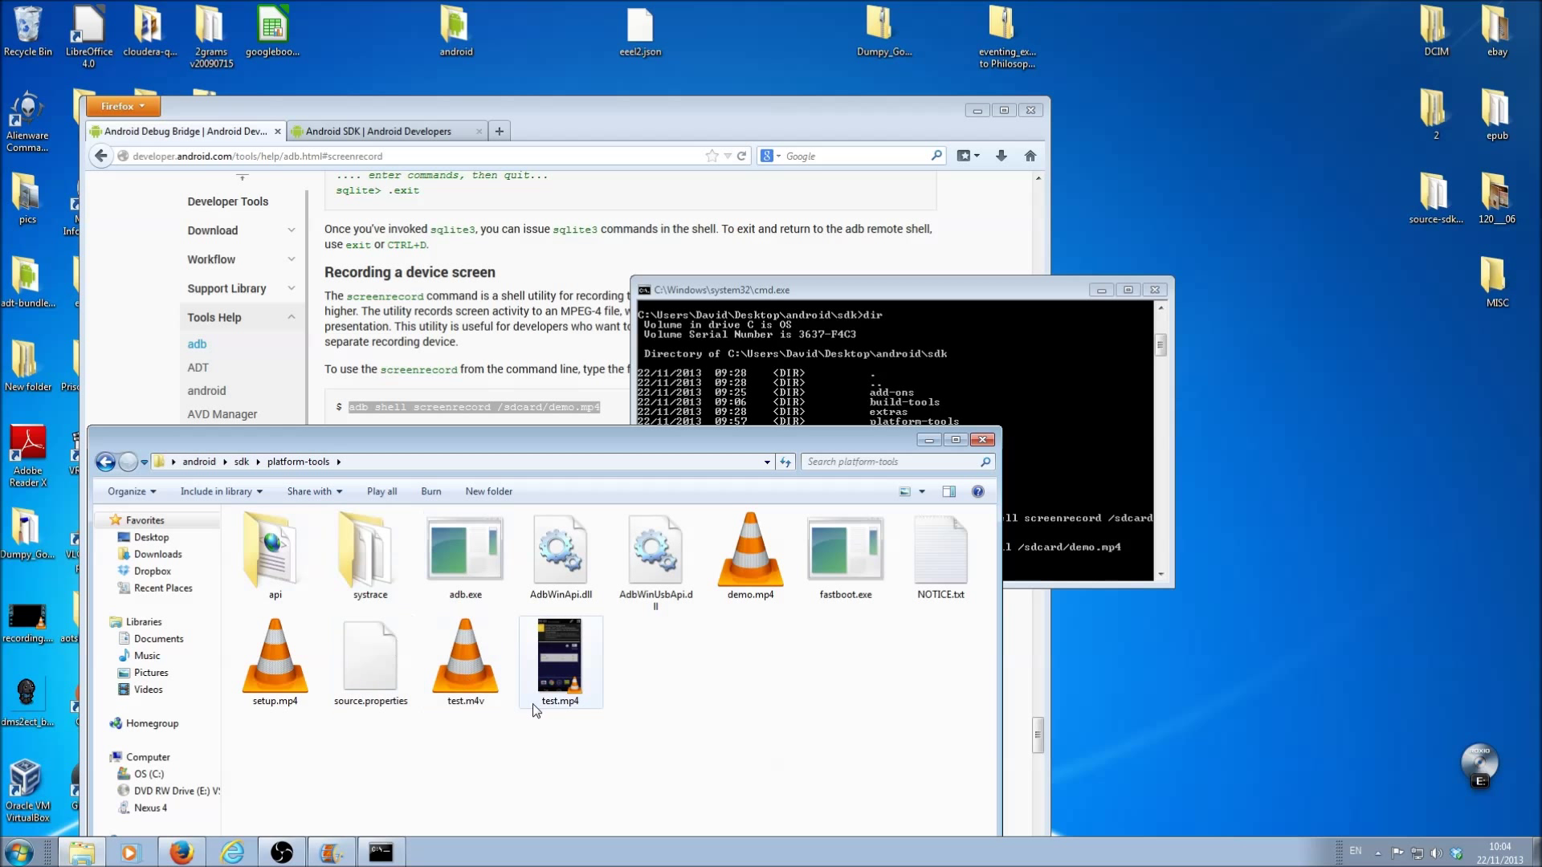
click(749, 560)
drag(706, 461, 653, 301)
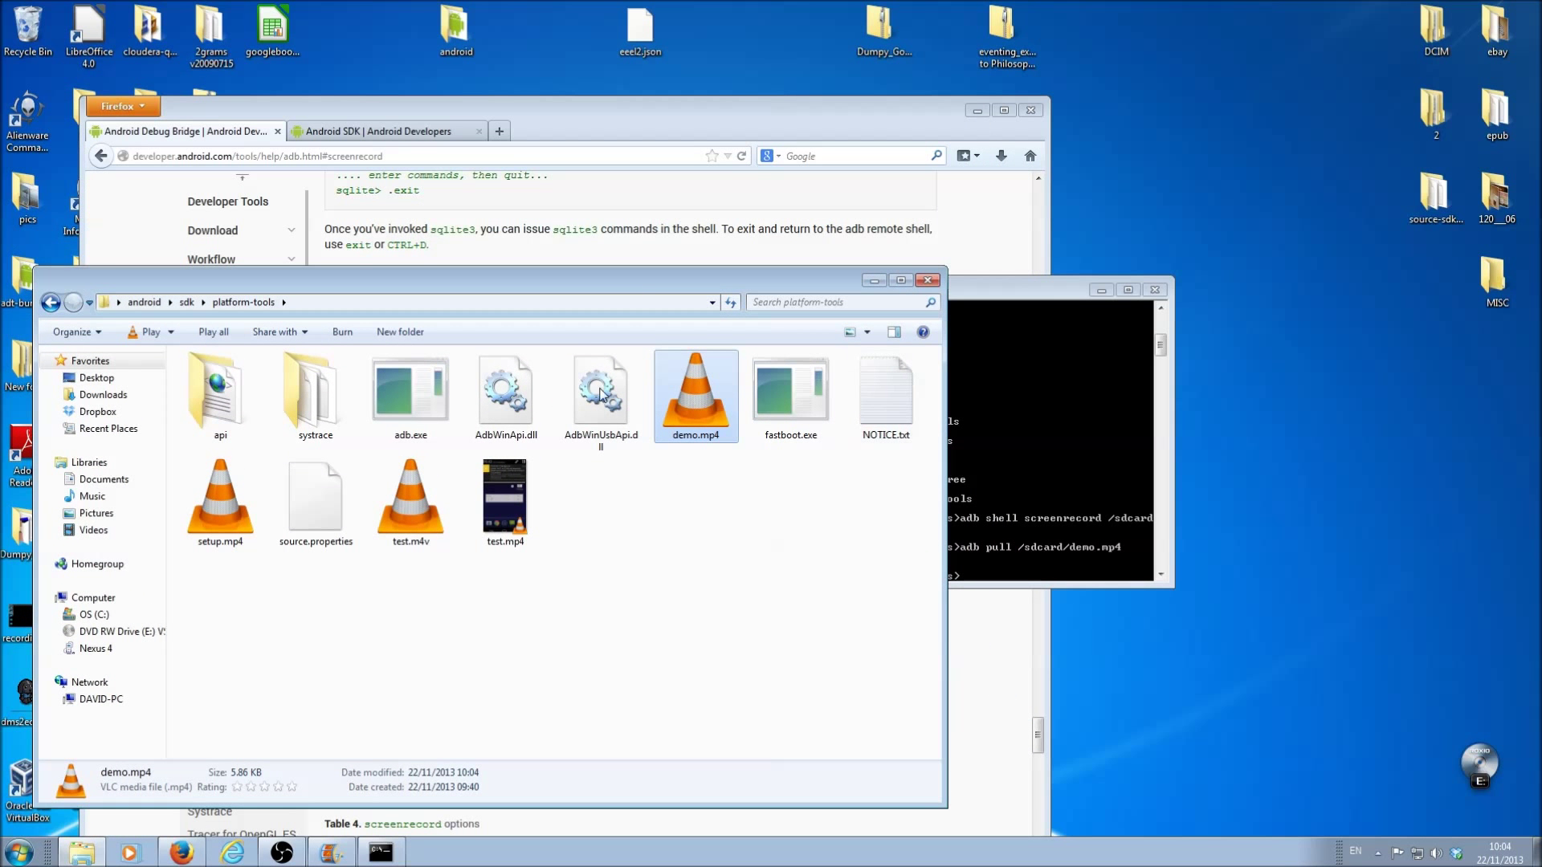
Delete the old setup.mp4 and demo.mp4 videos from the Nexus 4's Internal storage, confirming with Yes
click(96, 648)
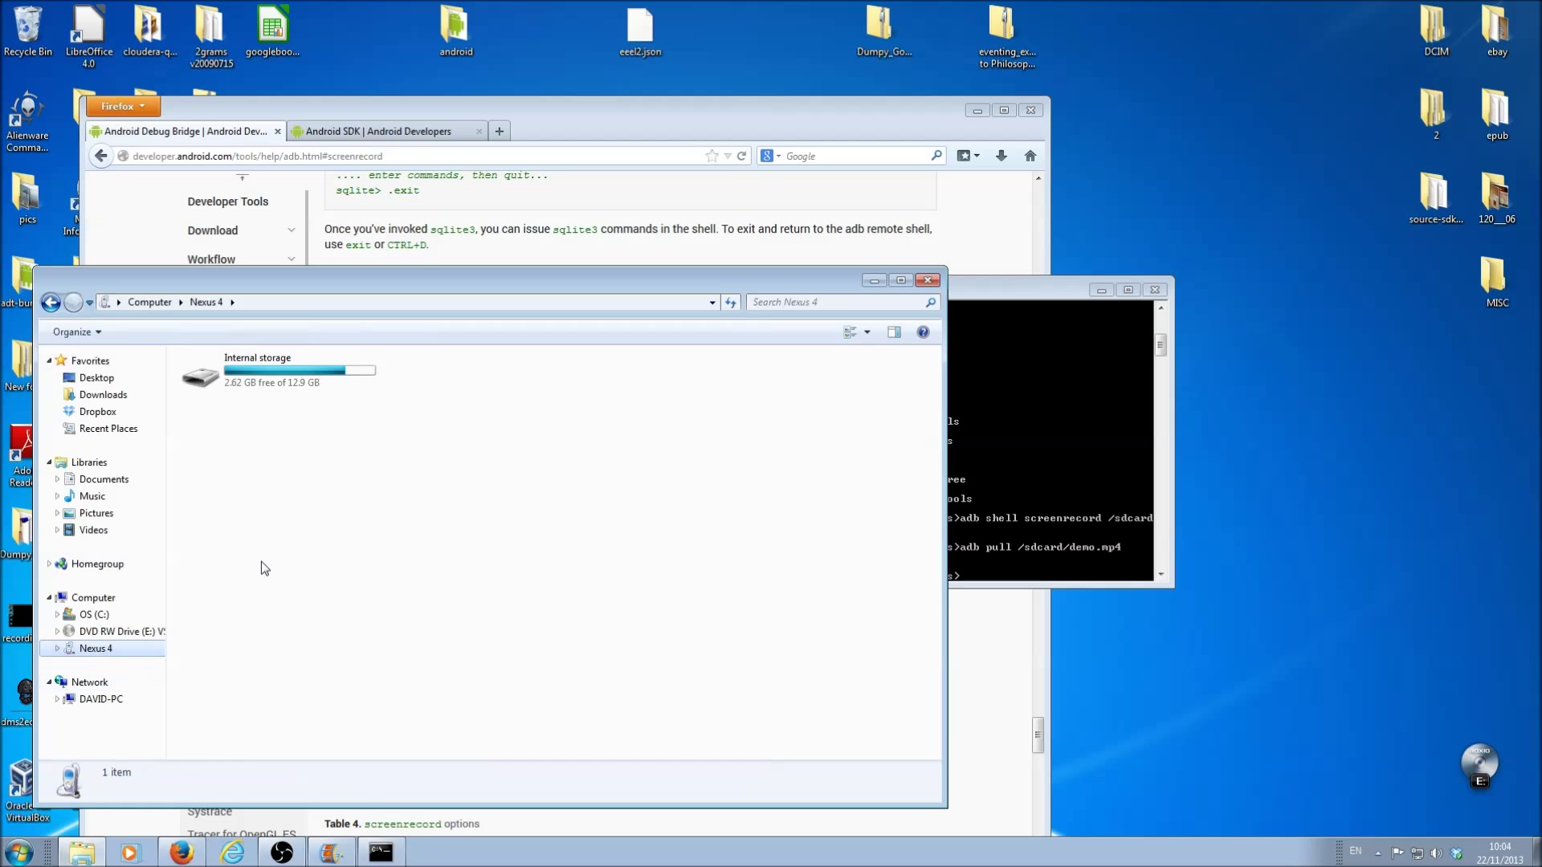
double_click(281, 375)
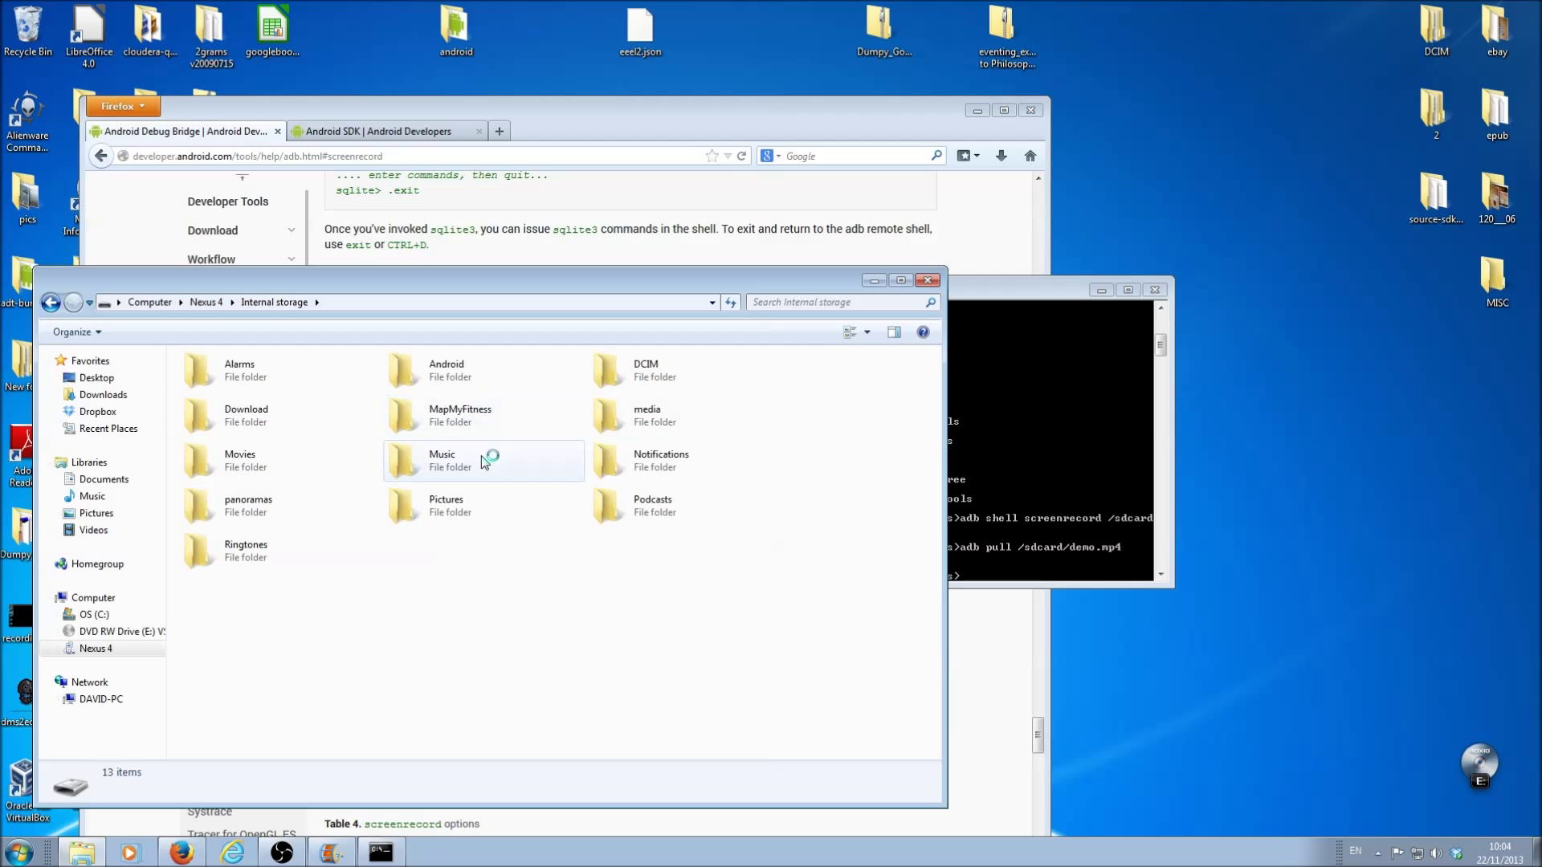
scroll(470, 512, down, 2)
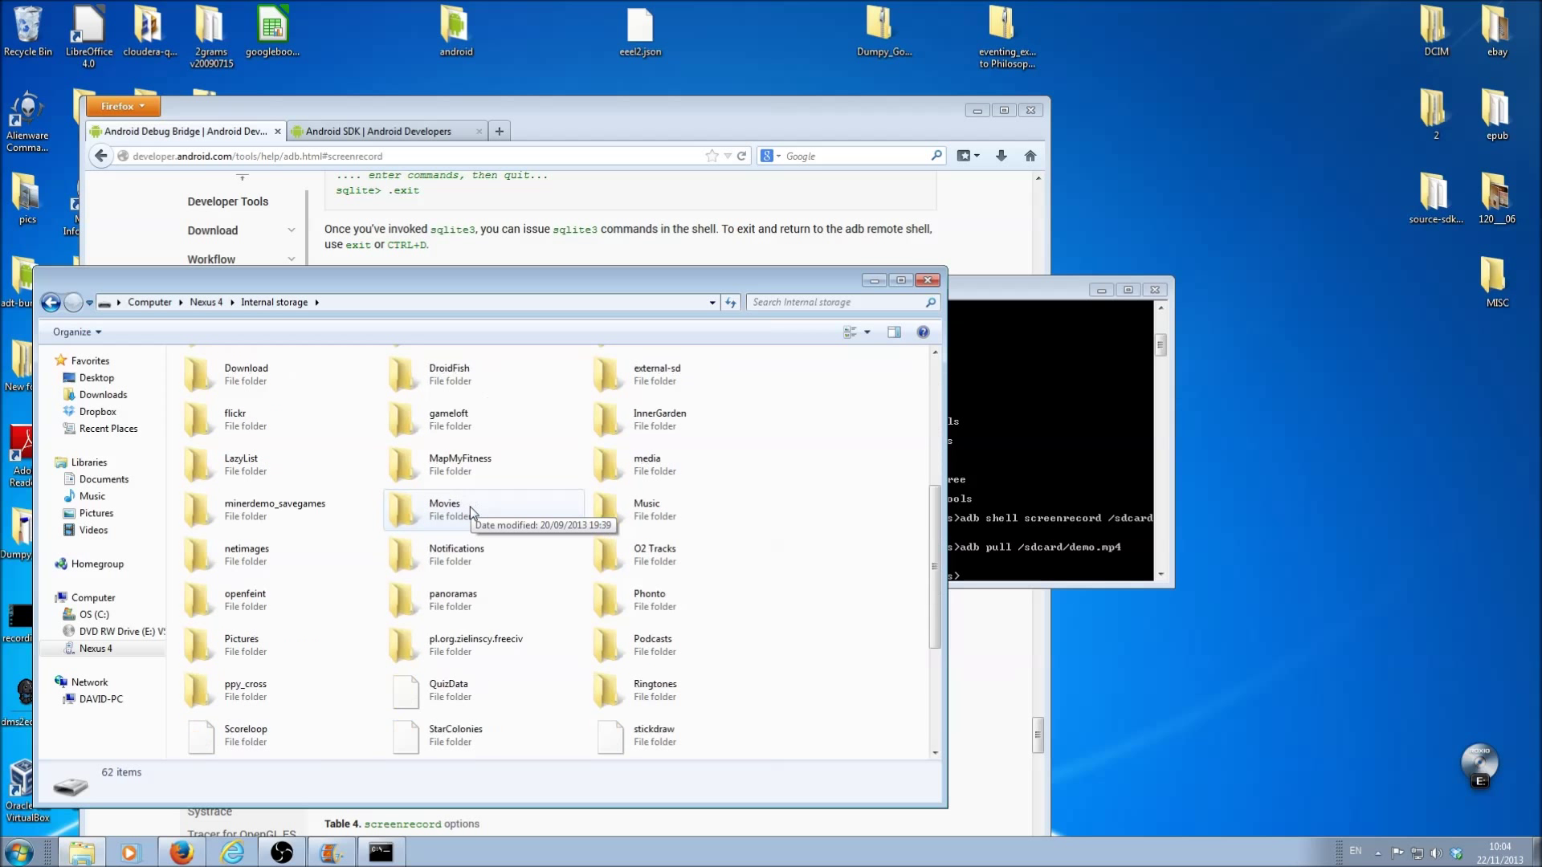
scroll(469, 513, down, 3)
click(452, 733)
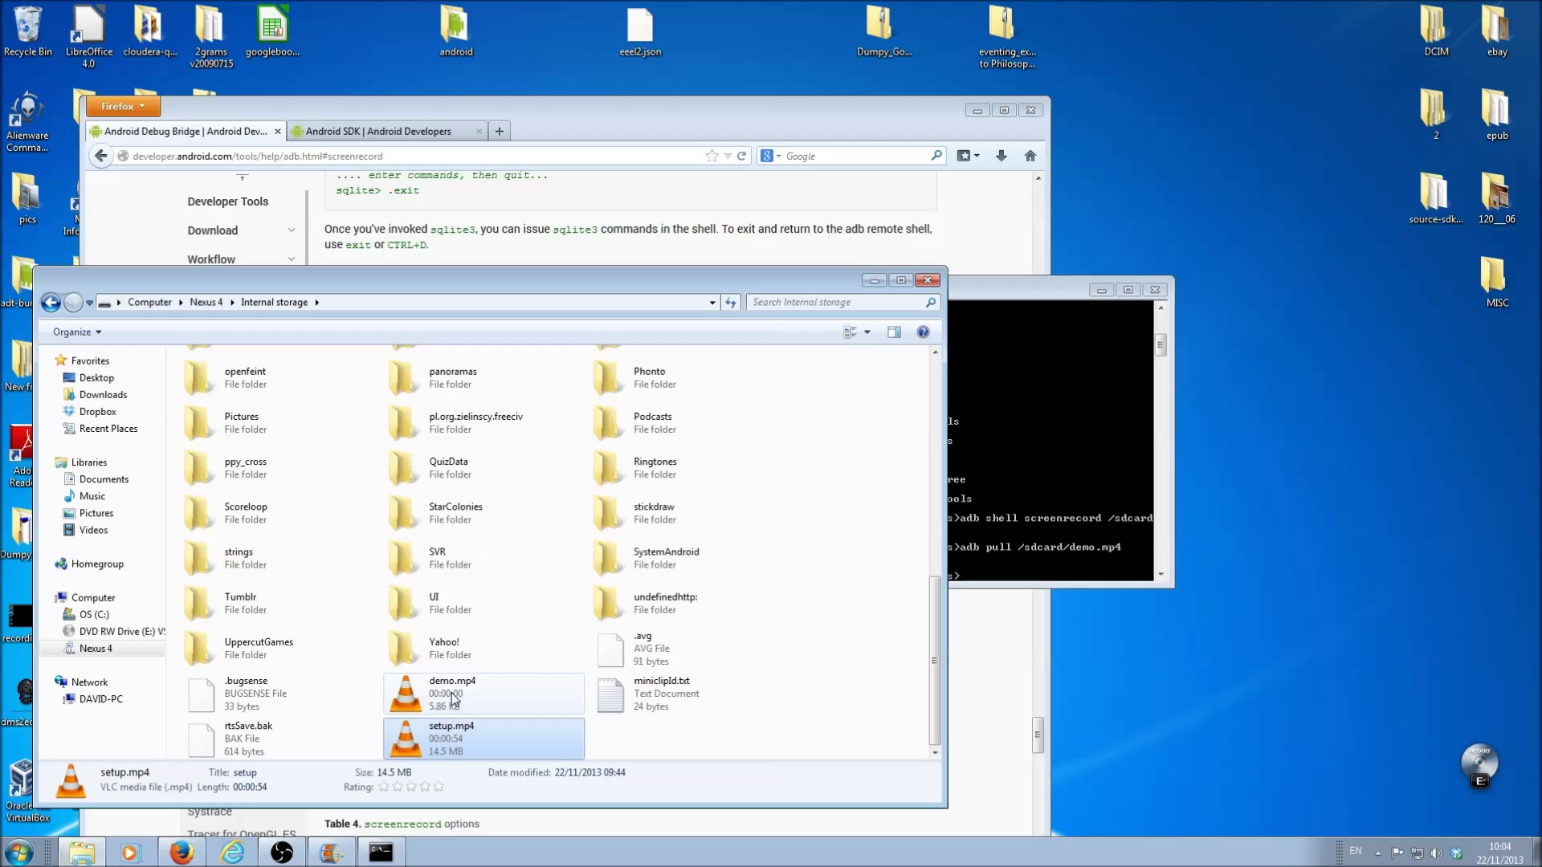
ctrl+click(454, 700)
right_click(466, 696)
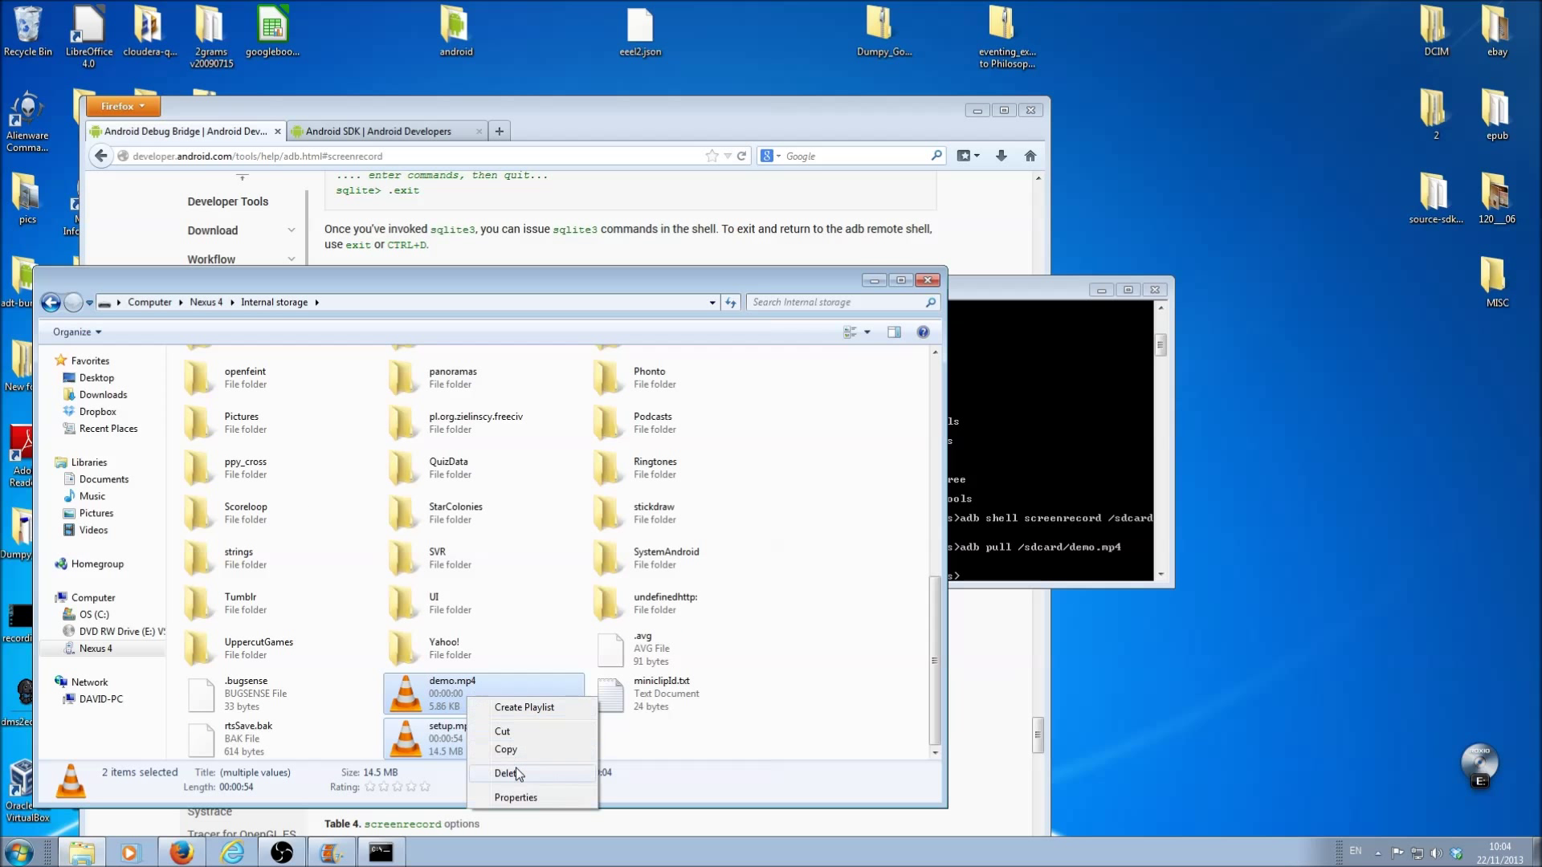
click(516, 772)
click(820, 424)
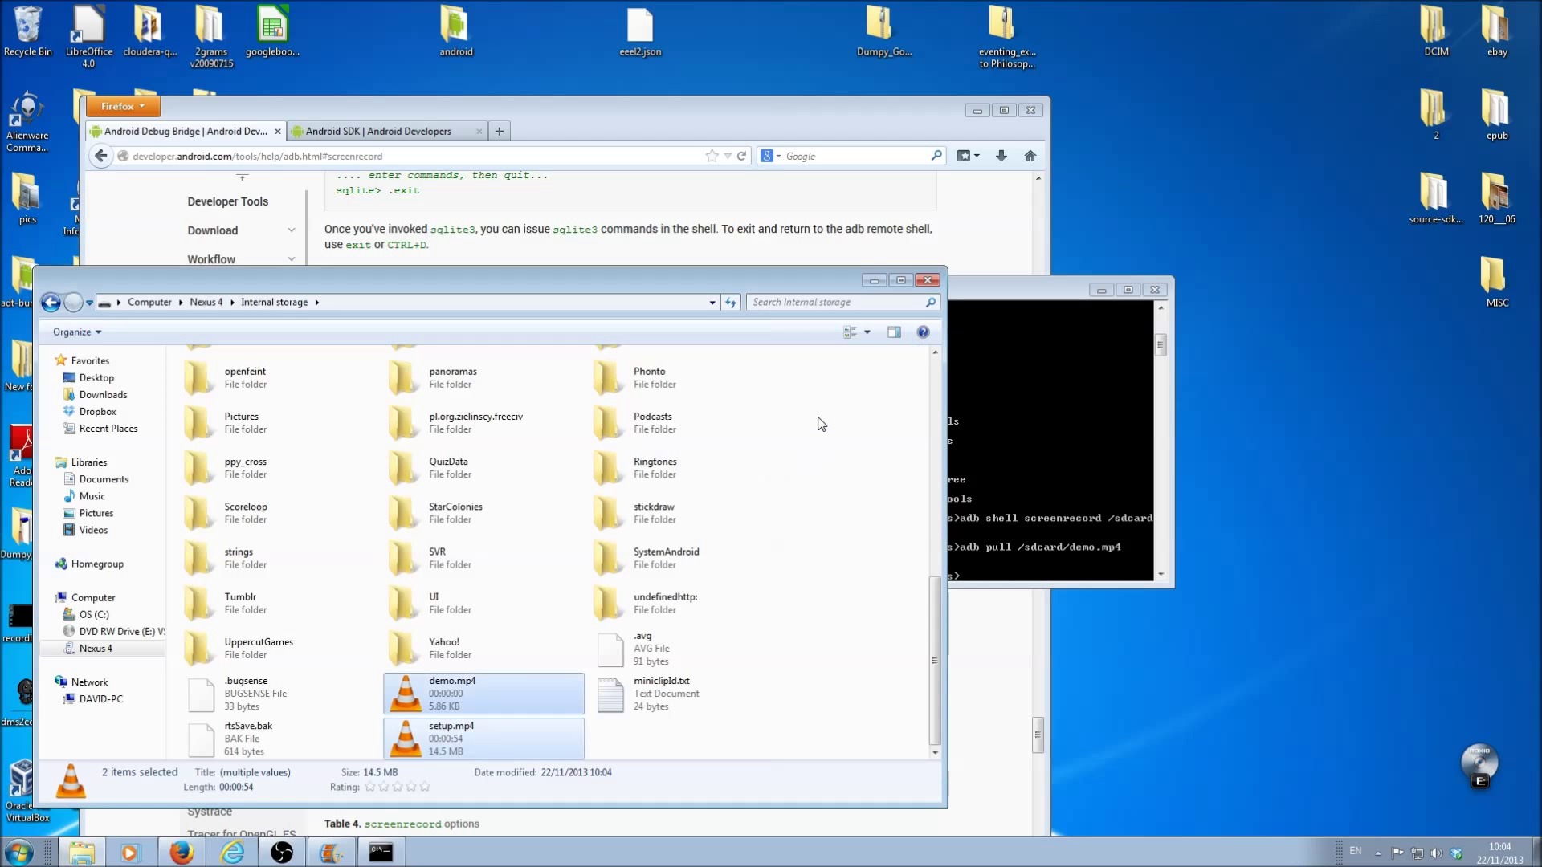